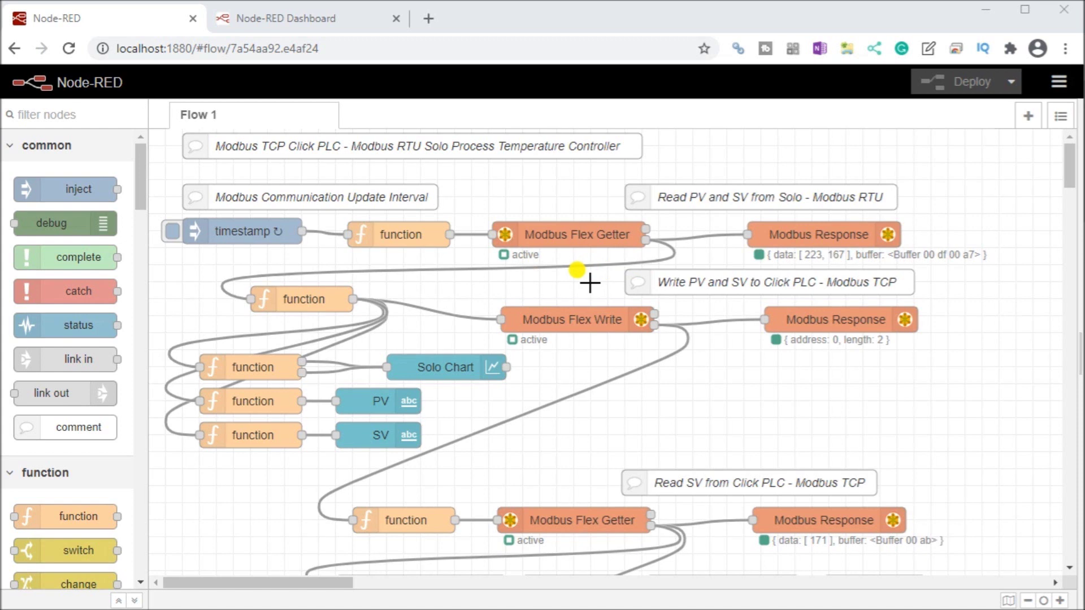
Step: Return to the Node-RED Dashboard and drag the SV Local Control slider to set the setpoint to 15
scroll(590, 282, "down", 3)
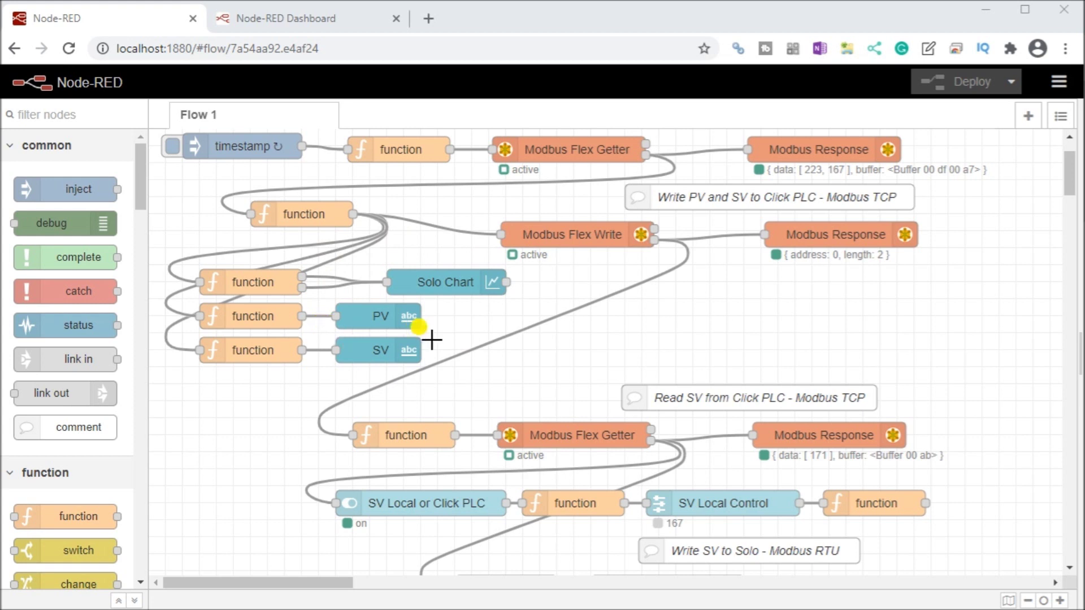
scroll(424, 337, "down", 3)
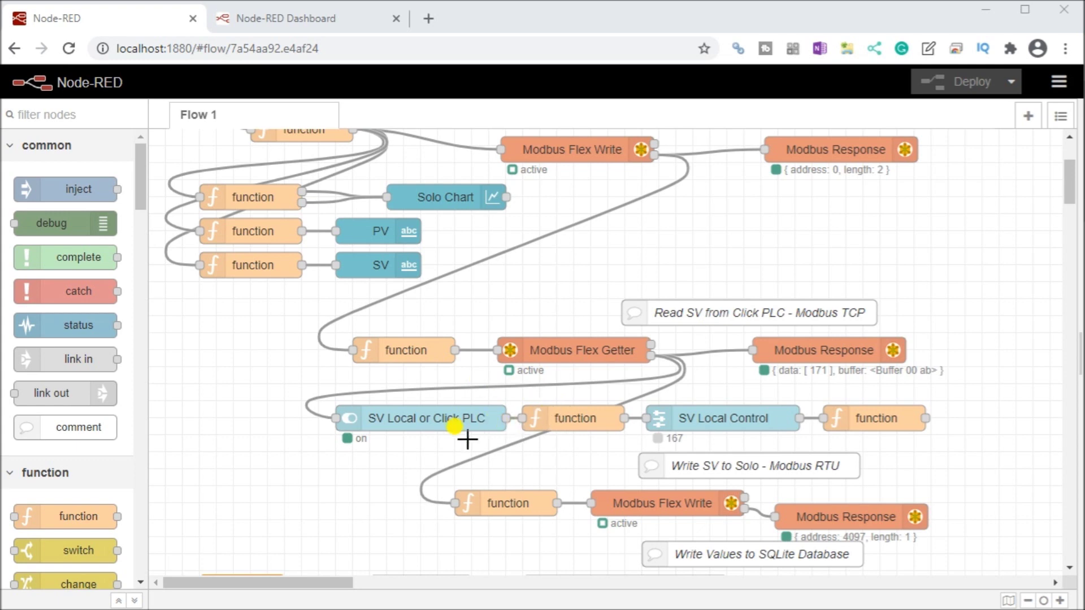
scroll(366, 445, "down", 3)
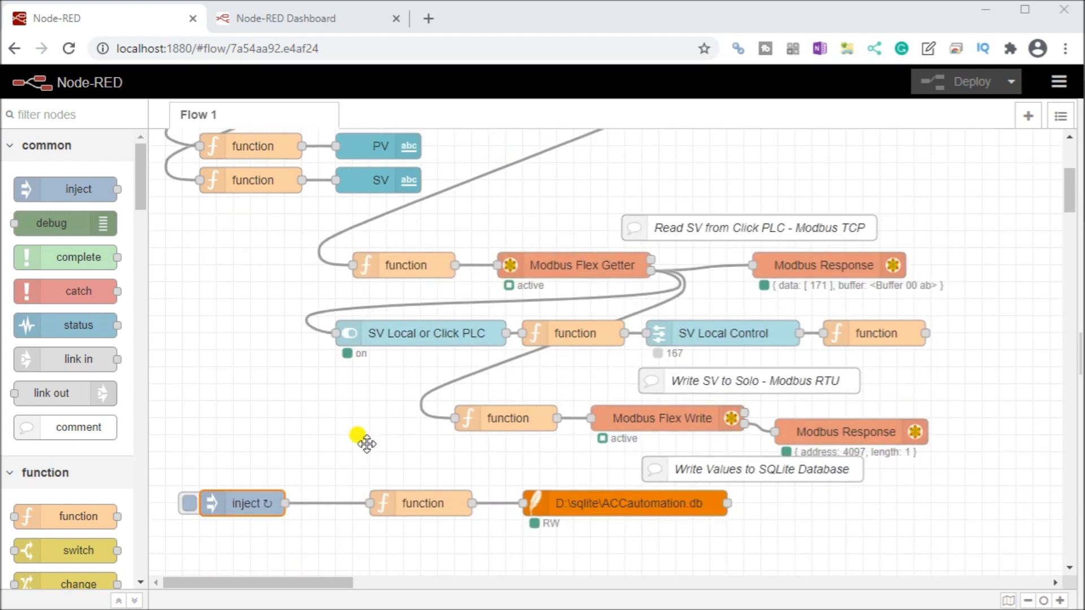
scroll(366, 444, "down", 3)
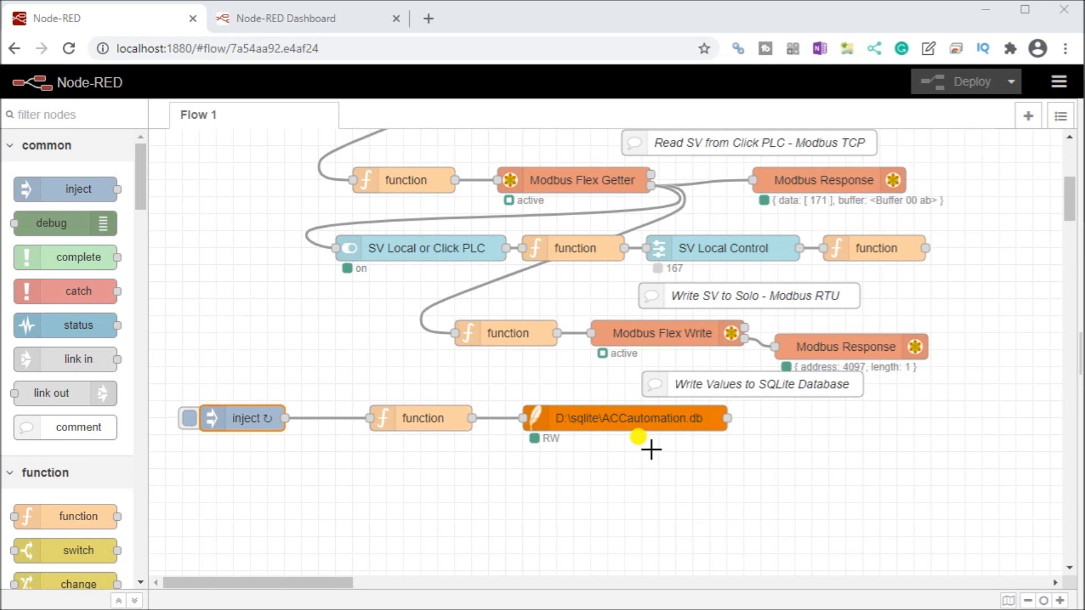
left_click(303, 14)
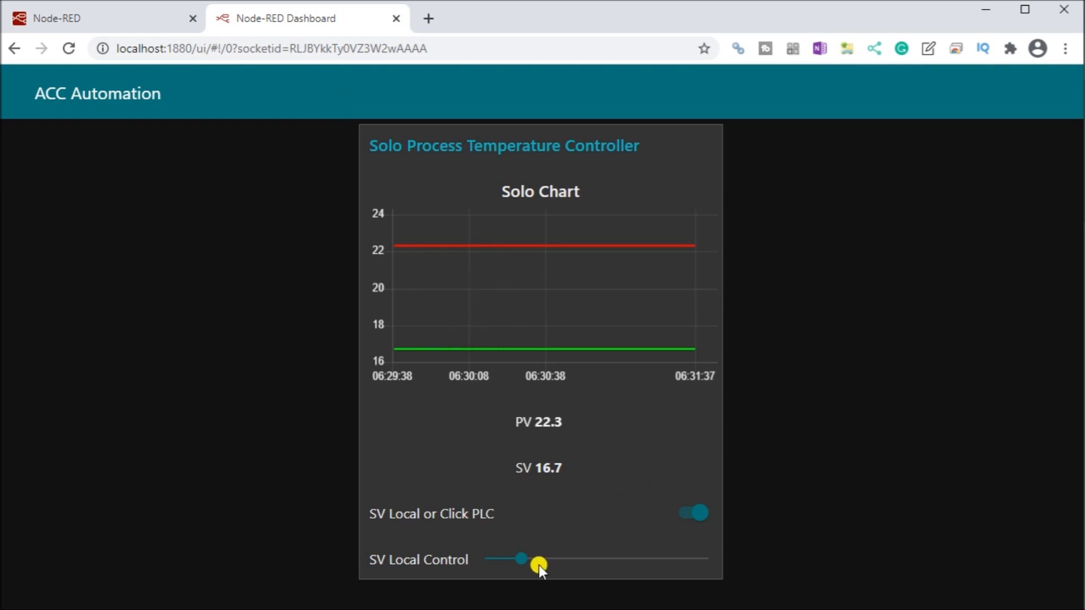
left_click_drag(534, 564, 537, 564)
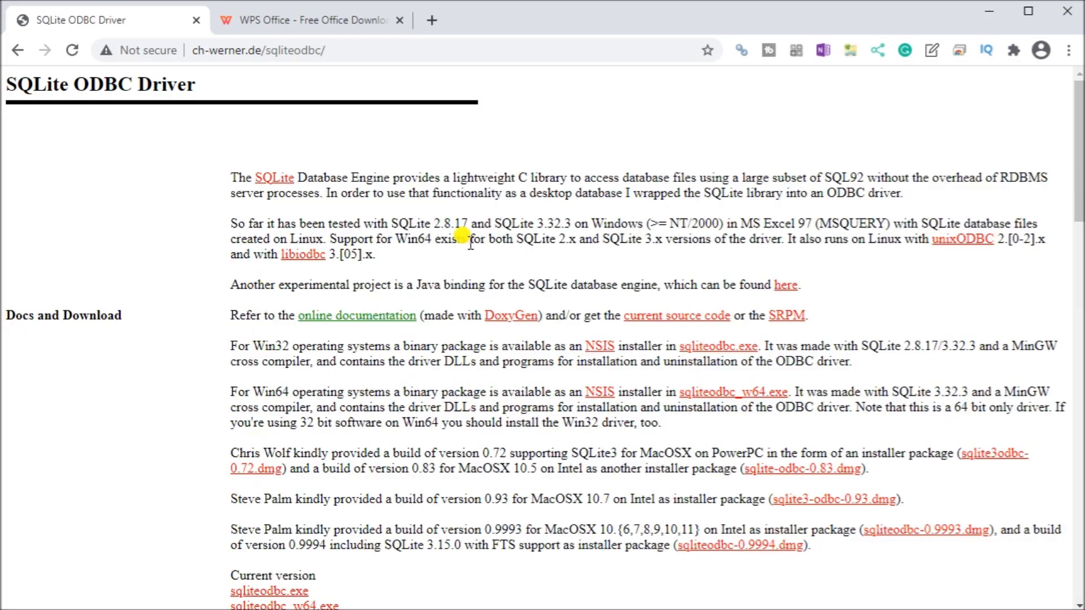
Step: Scroll to the Current version links on ch-werner.de and move the sqliteodbc.exe installer window into view
scroll(300, 323, "down", 3)
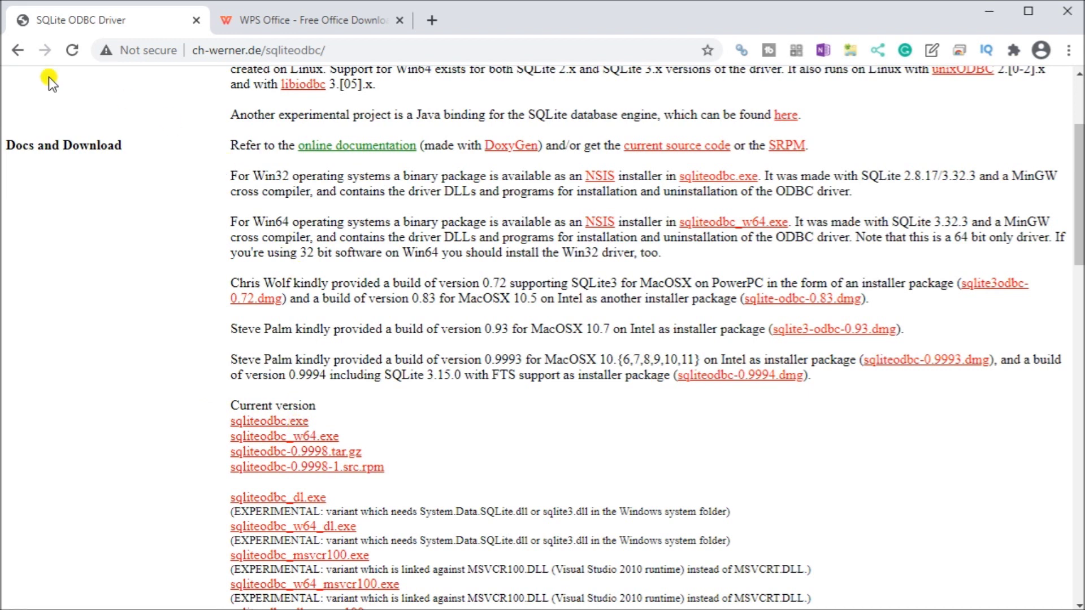
left_click_drag(12, 23, 268, 69)
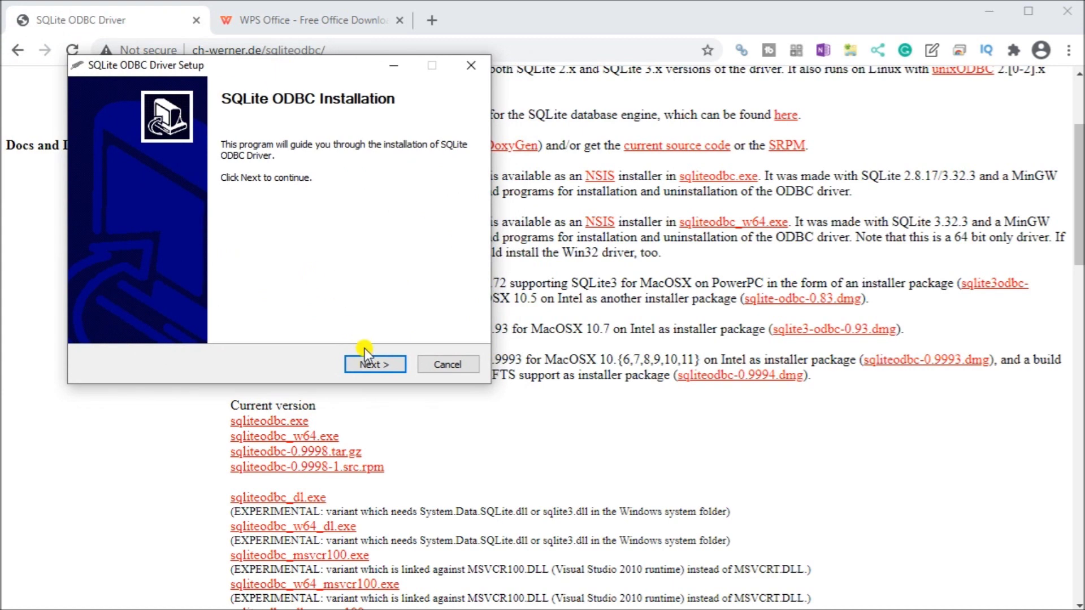
Step: Accept the license, change the install drive to D:, include SQLite 2 Drivers, and finish installing
left_click(381, 362)
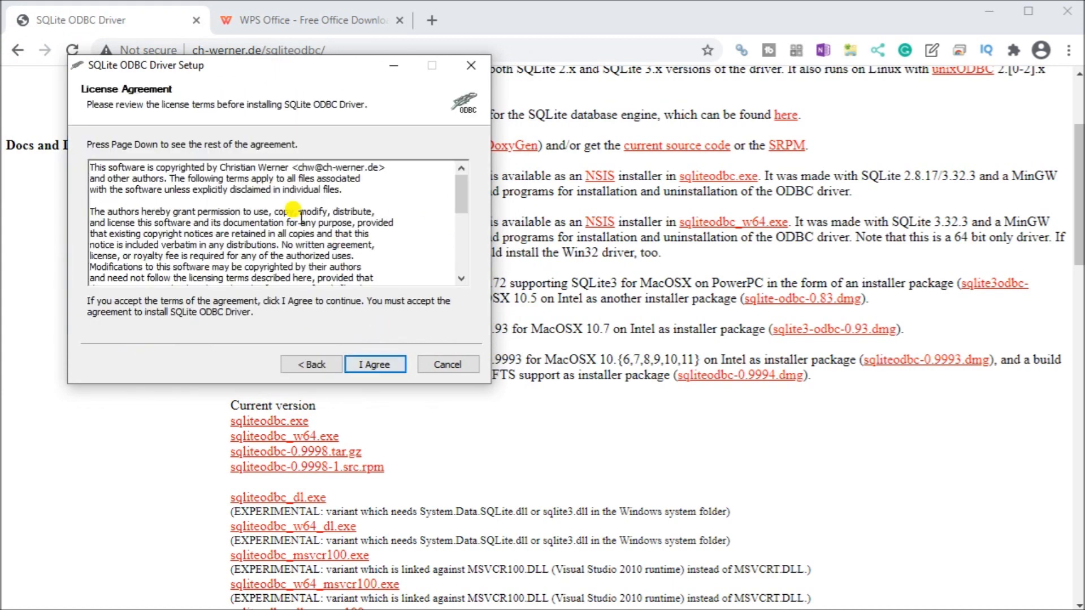
left_click(374, 366)
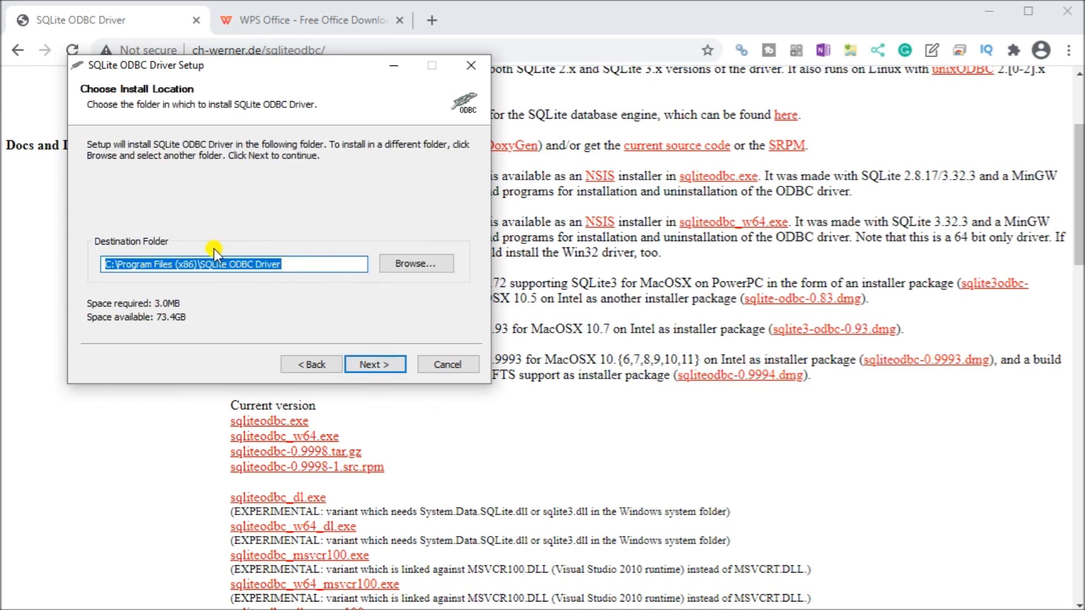
left_click(105, 261)
left_click_drag(111, 264, 101, 264)
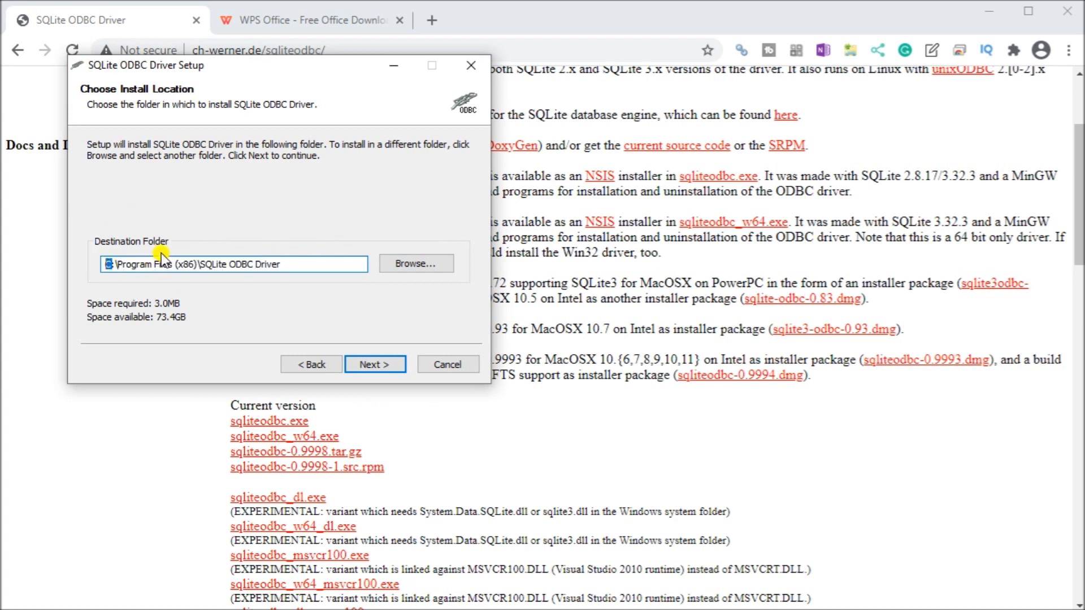
type("D")
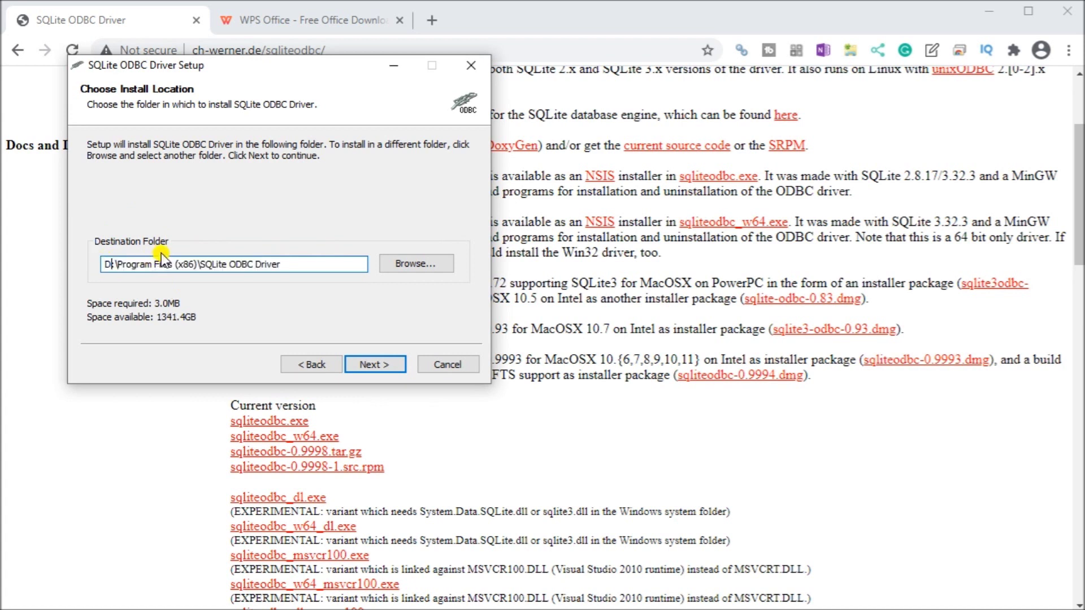
left_click(382, 367)
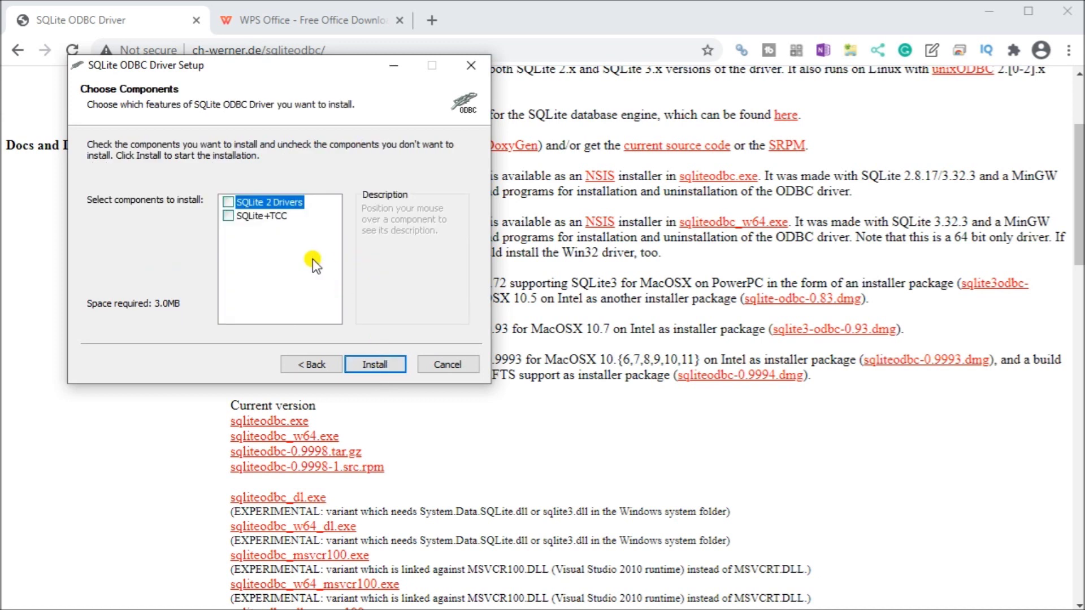
left_click(229, 205)
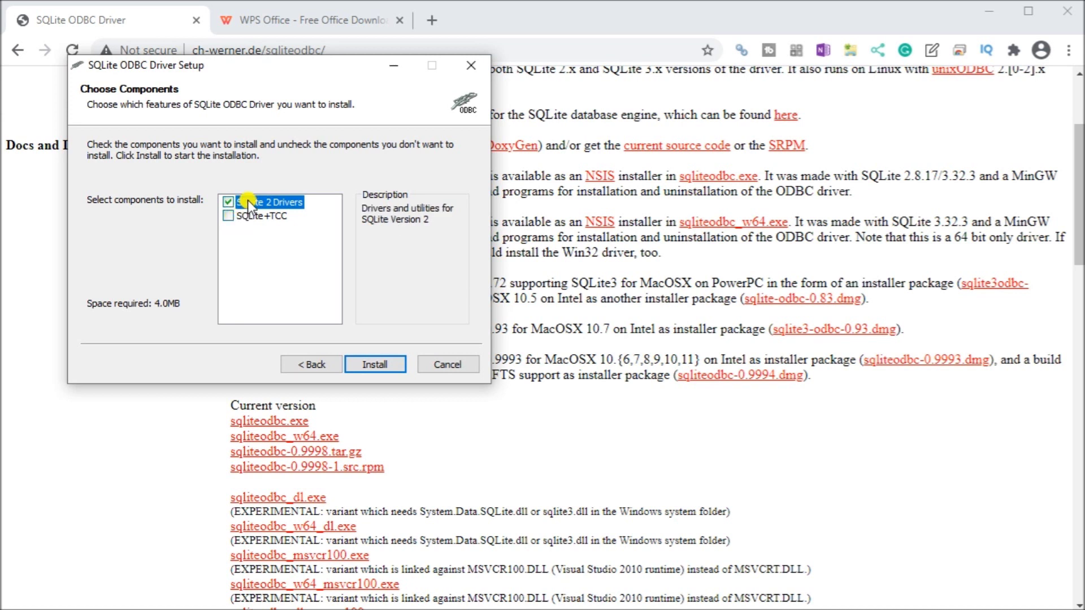
left_click(382, 365)
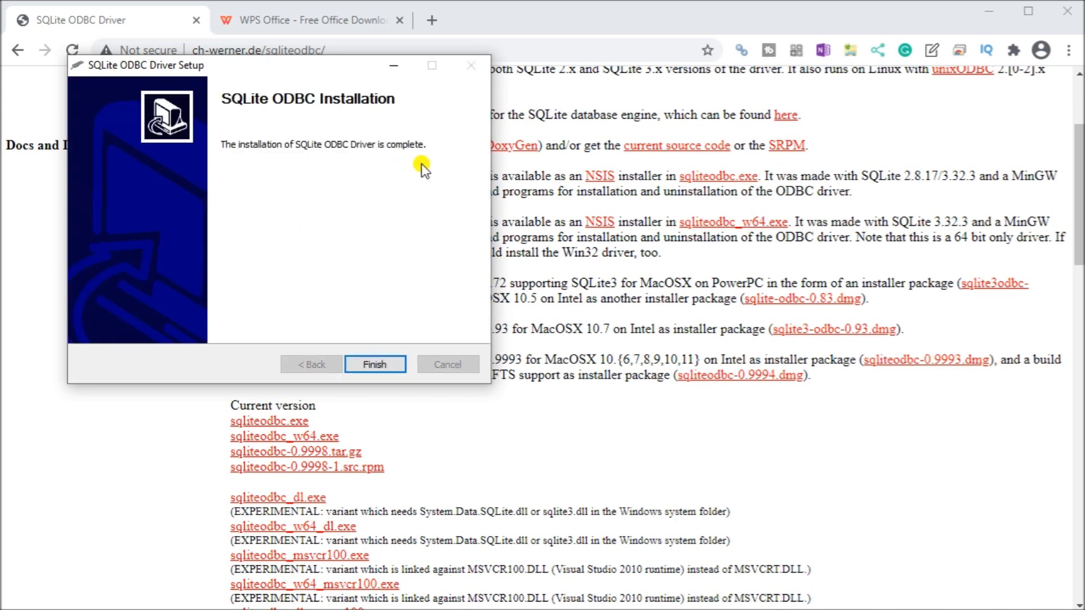
left_click(379, 364)
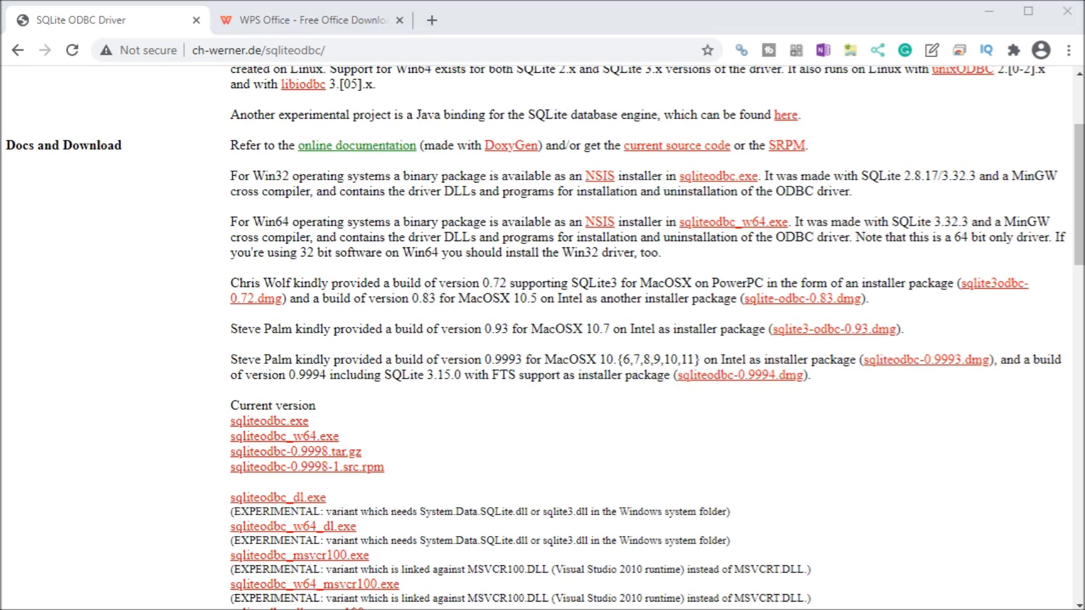
Step: Move the 32-bit ODBC Data Source Administrator window into view
left_click_drag(3, 169, 338, 95)
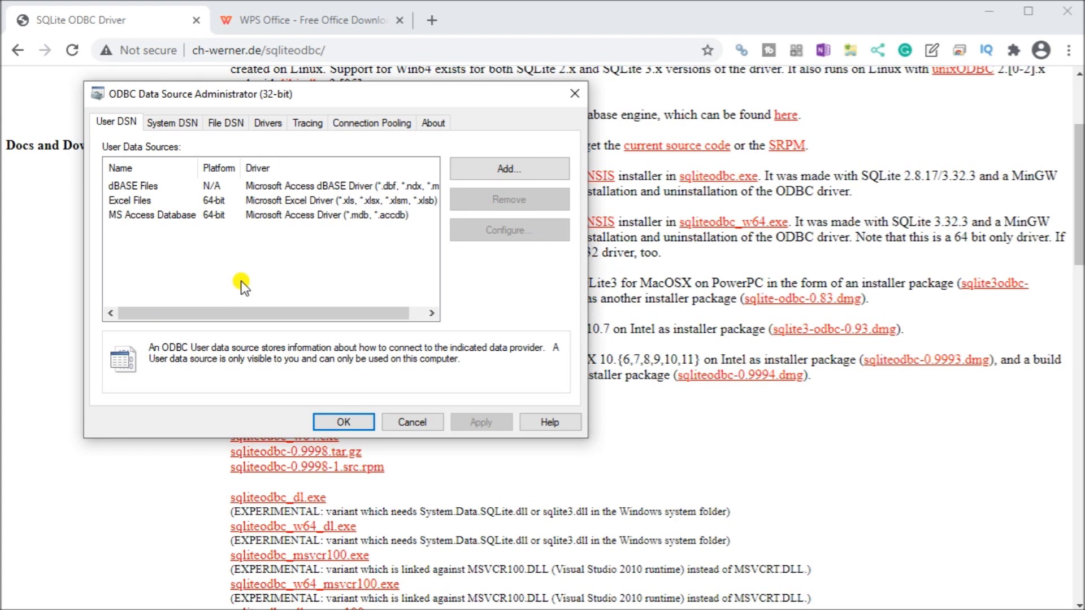
Step: Add a new user data source based on the SQLite3 ODBC Driver
left_click(485, 171)
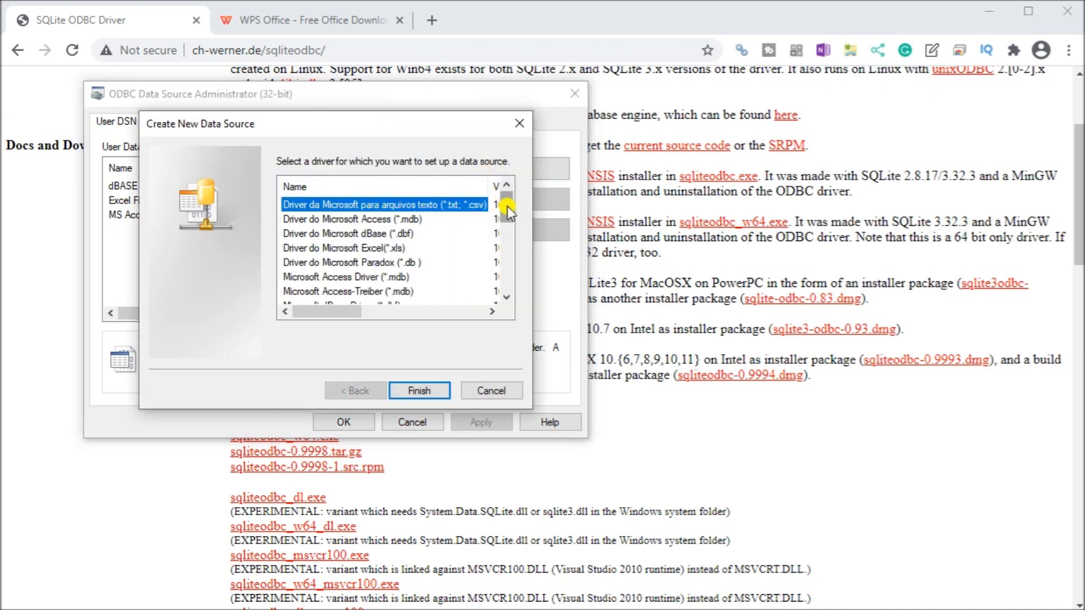
left_click_drag(508, 206, 506, 281)
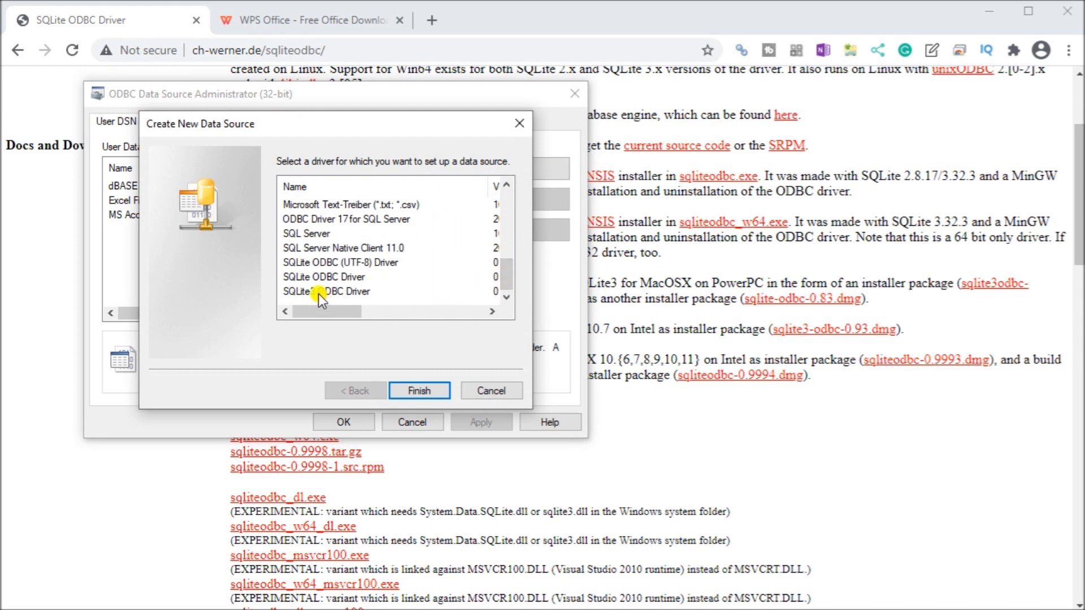
left_click(318, 293)
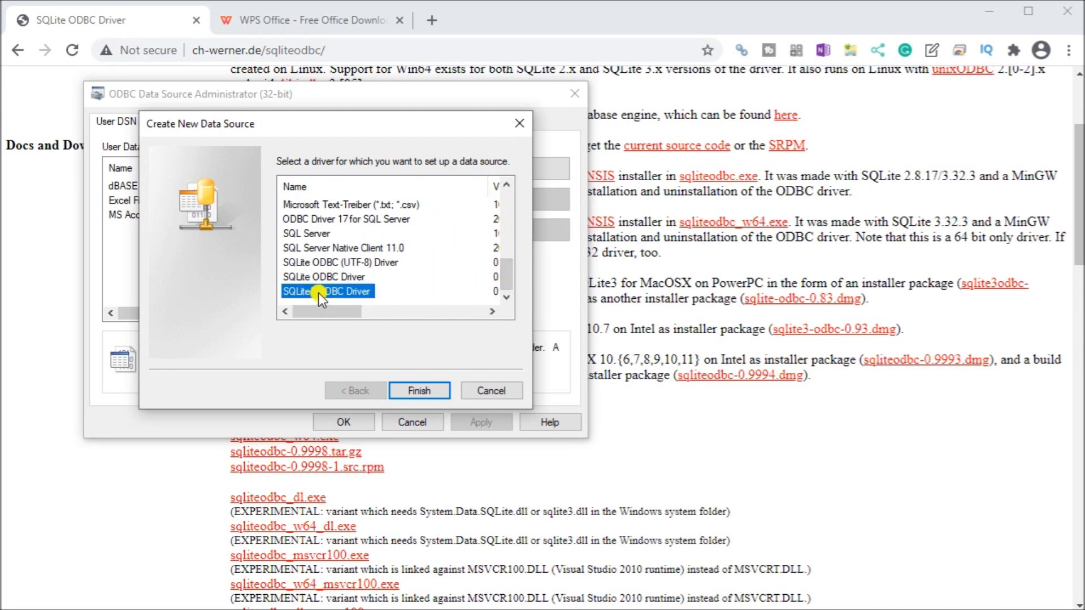
left_click(419, 391)
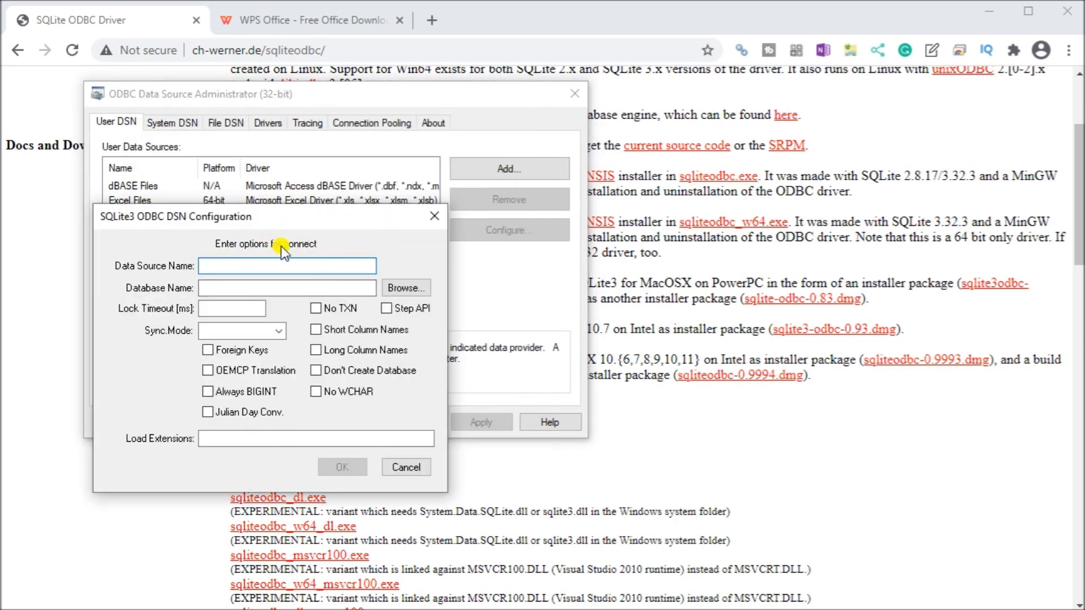
Step: Name the source 'ACC Automation ODBC', point it at ACCautomation.db, save, and close the administrator
type("ACC")
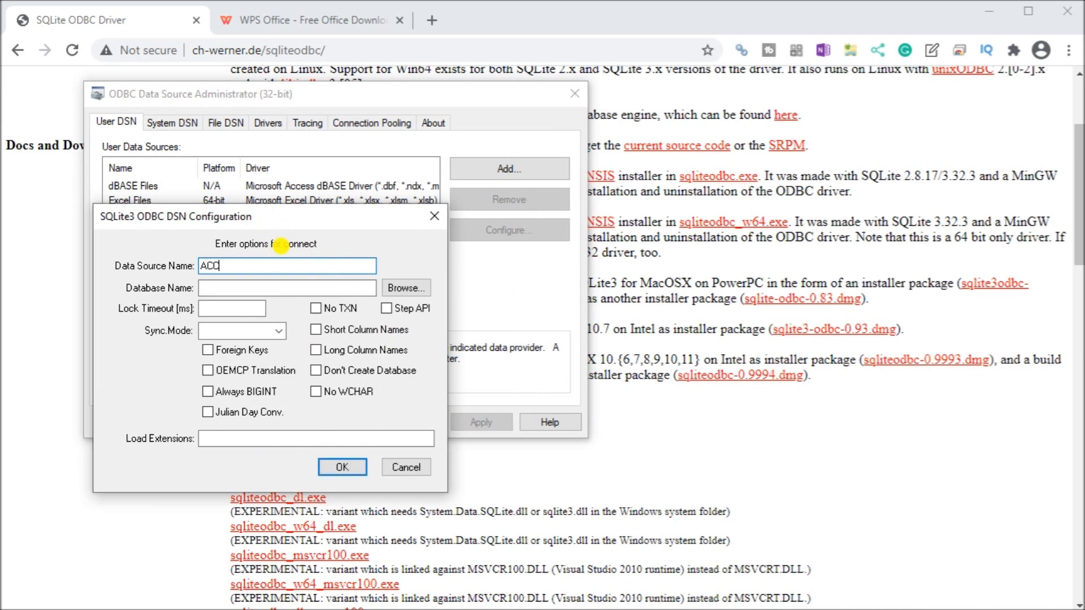
type(" Automation ODBC")
left_click(270, 287)
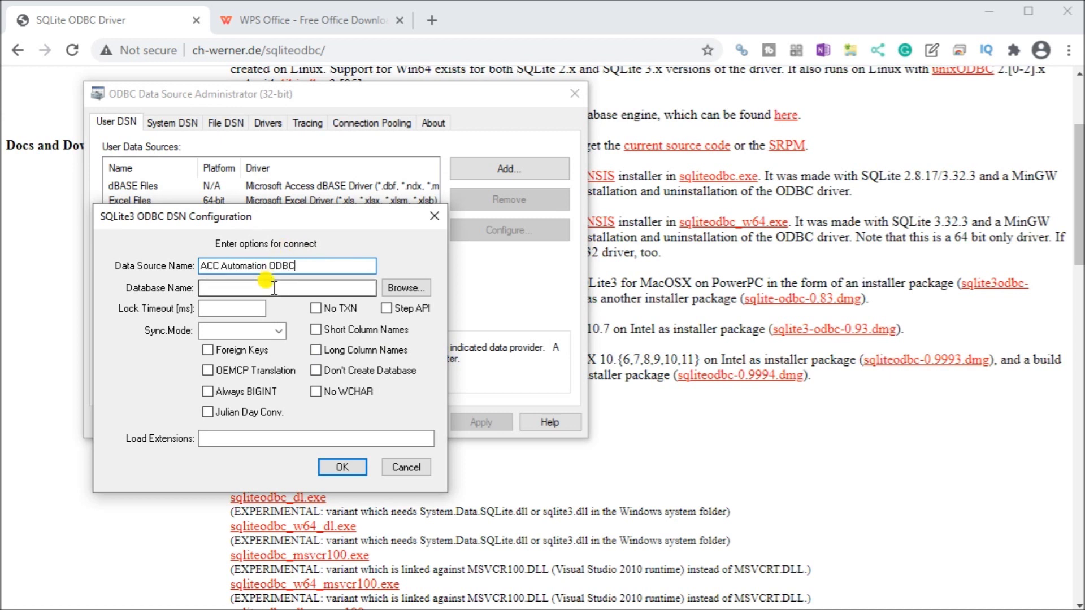
left_click(395, 289)
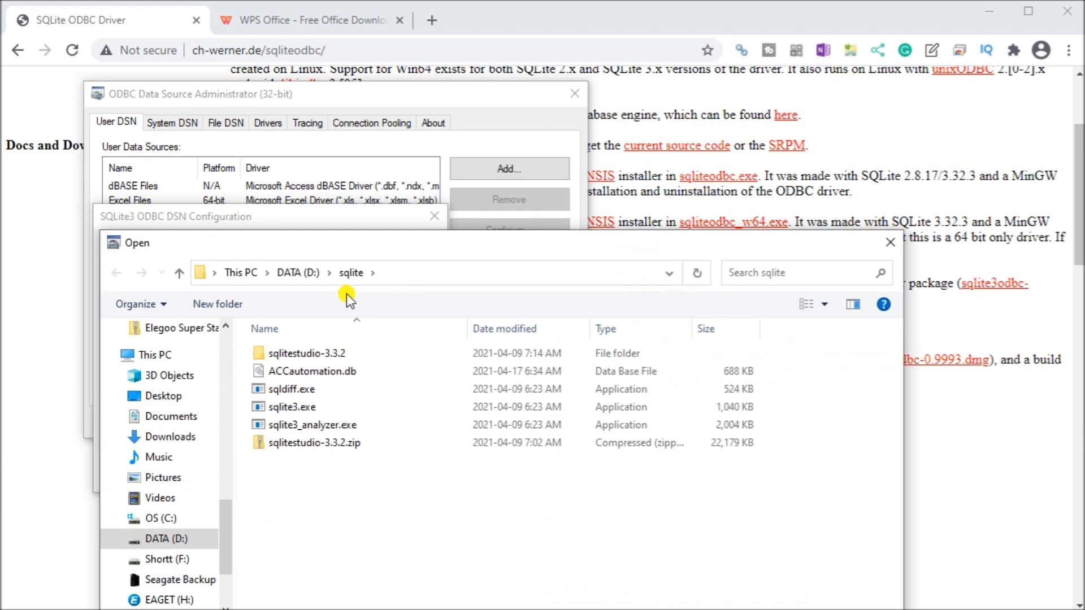
left_click(309, 373)
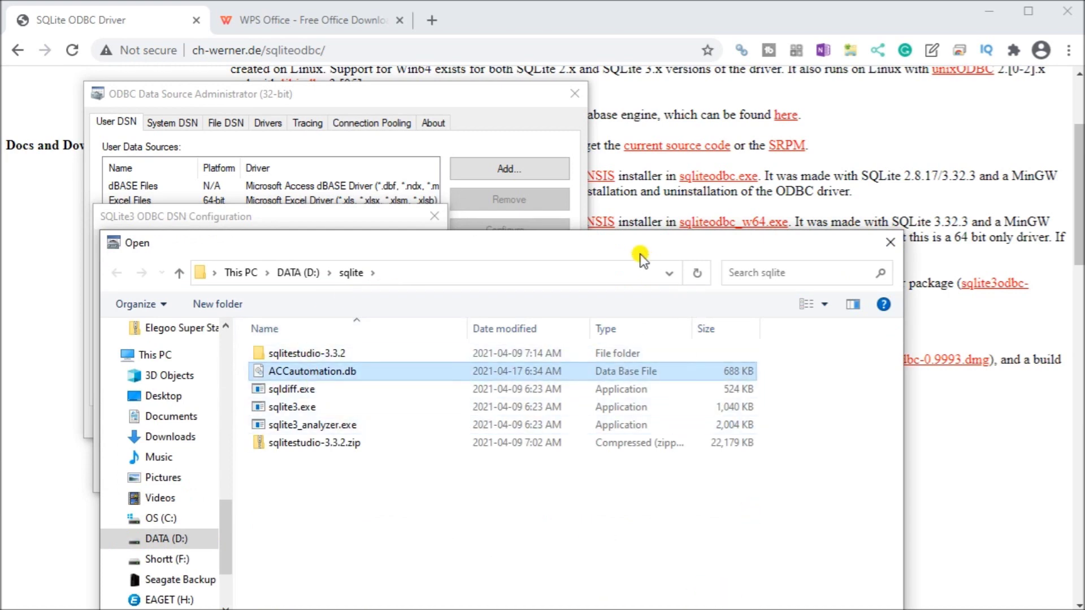
left_click_drag(640, 253, 591, 91)
left_click(735, 497)
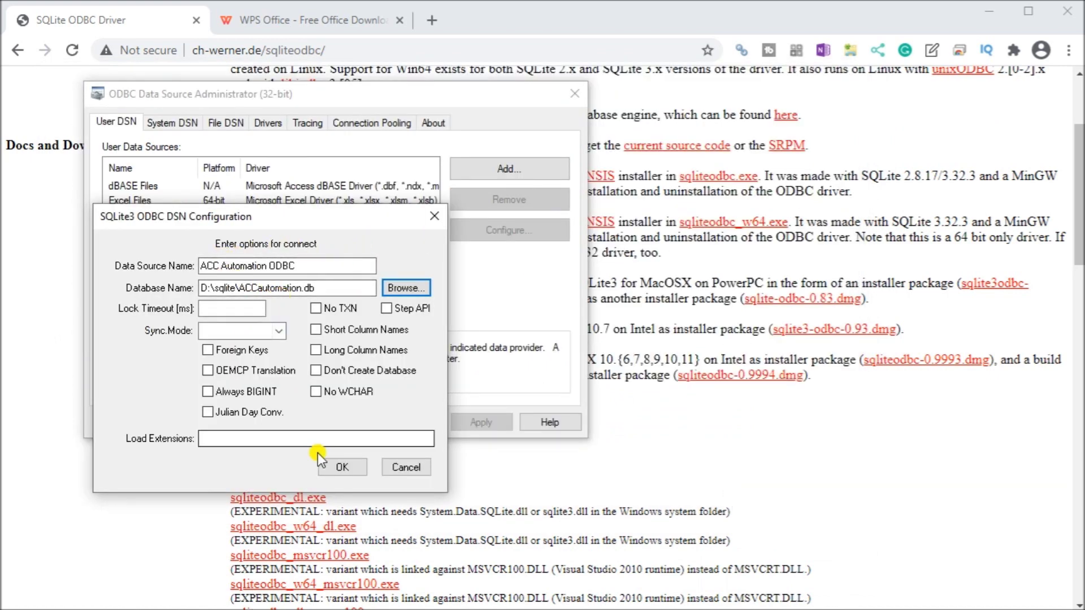
left_click(343, 468)
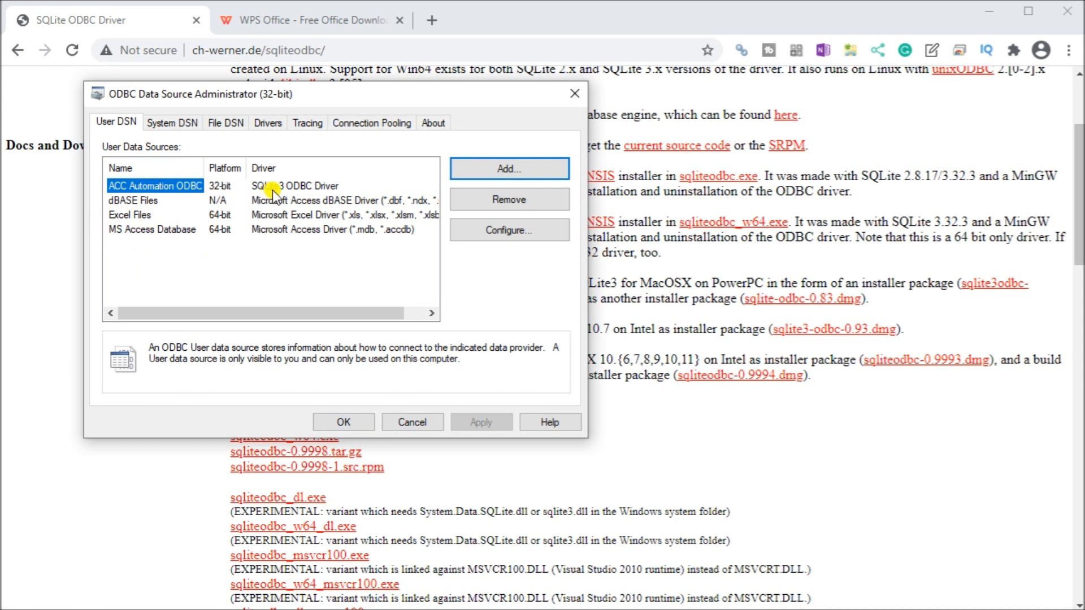
left_click(351, 421)
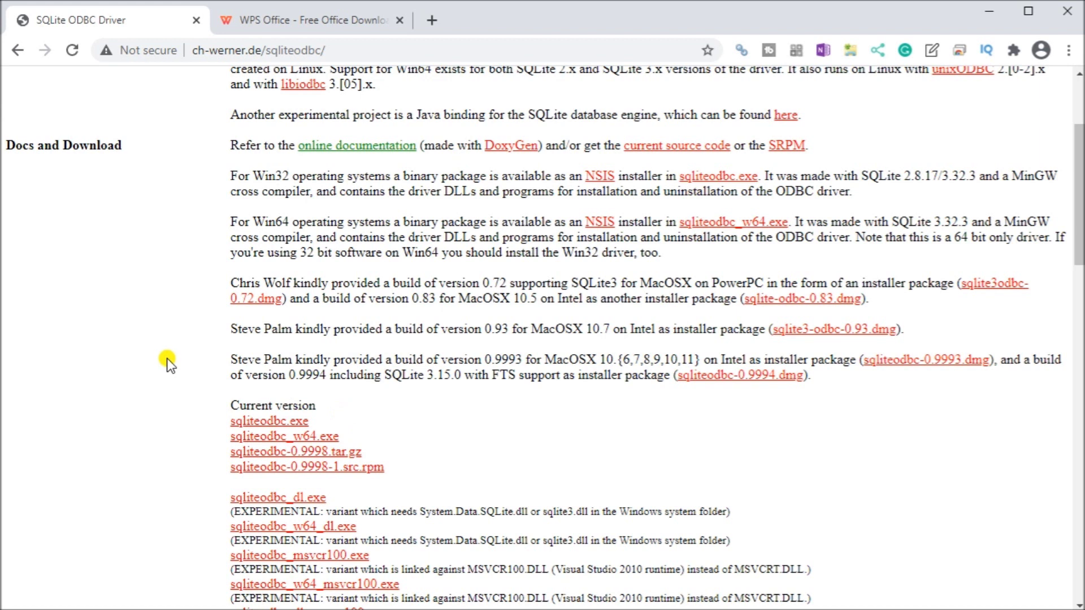
Step: Switch to the WPS Office tab in Chrome
left_click(252, 16)
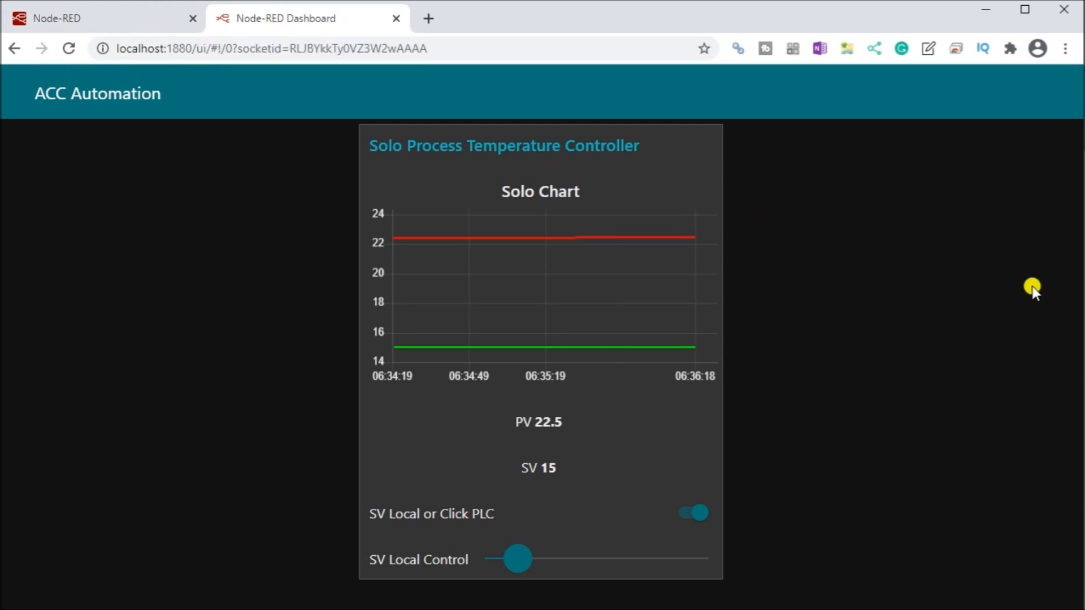
Step: Narrow the browser window and create a new blank WPS spreadsheet, Book1
left_click_drag(1077, 137, 575, 190)
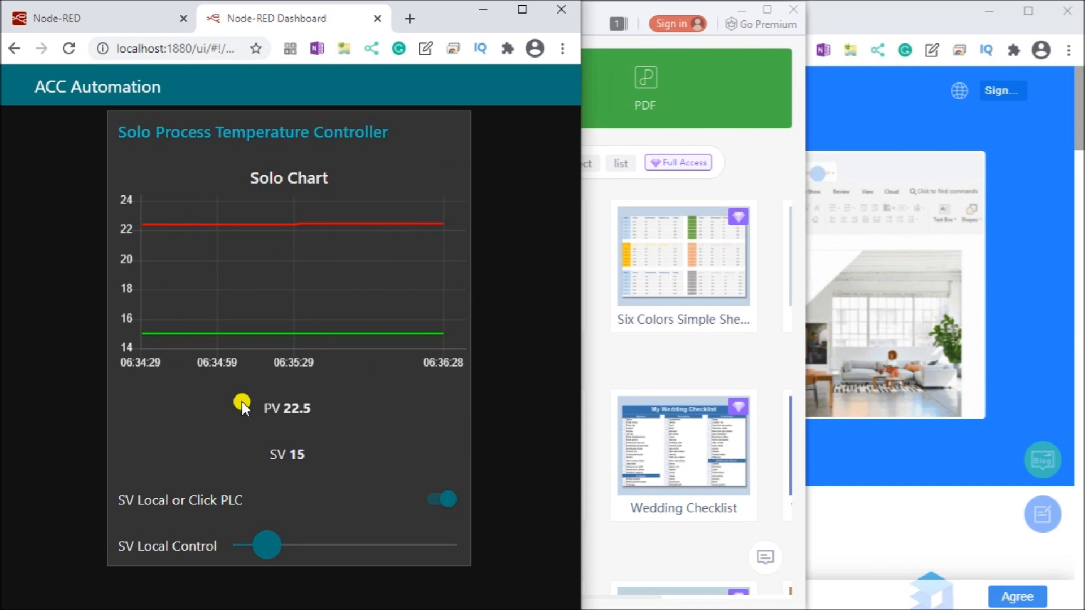
left_click(768, 145)
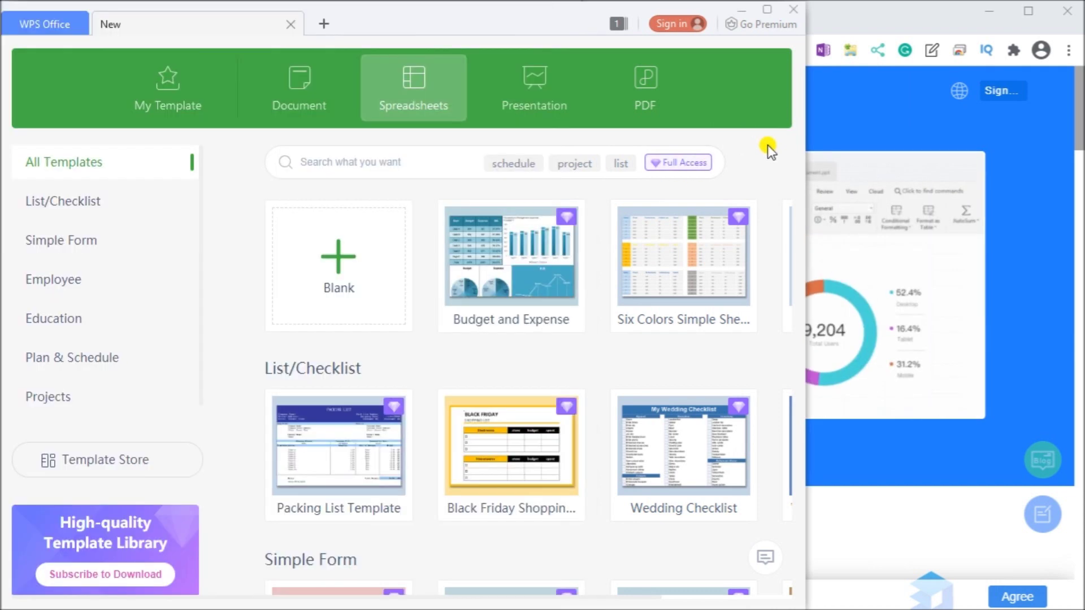
left_click(334, 277)
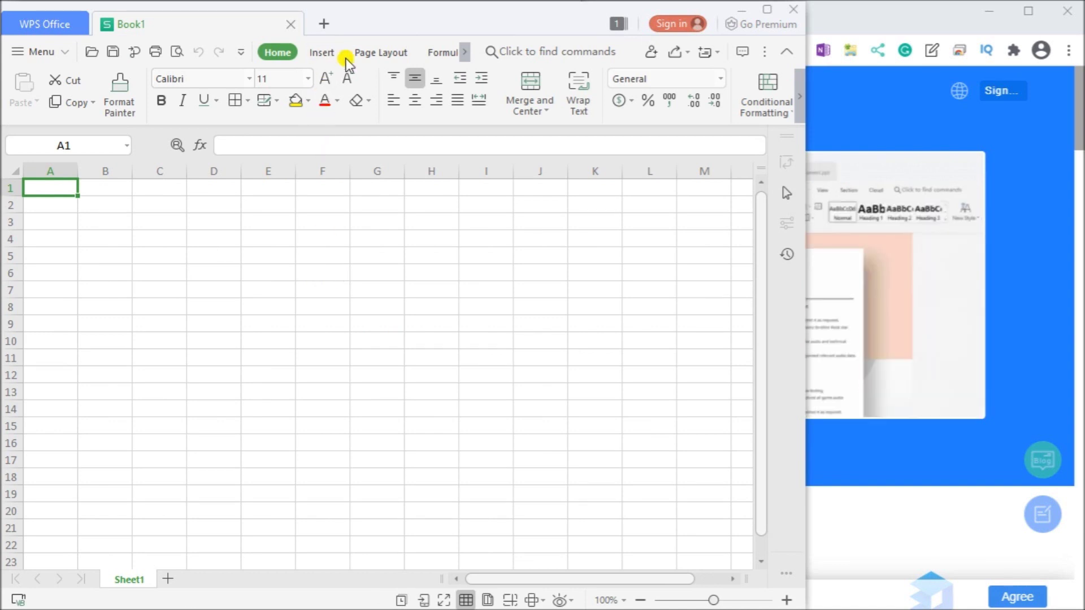
Step: Go to the Data tab, scroll its ribbon to Import Data, and start an external data import
left_click(465, 54)
left_click(465, 54)
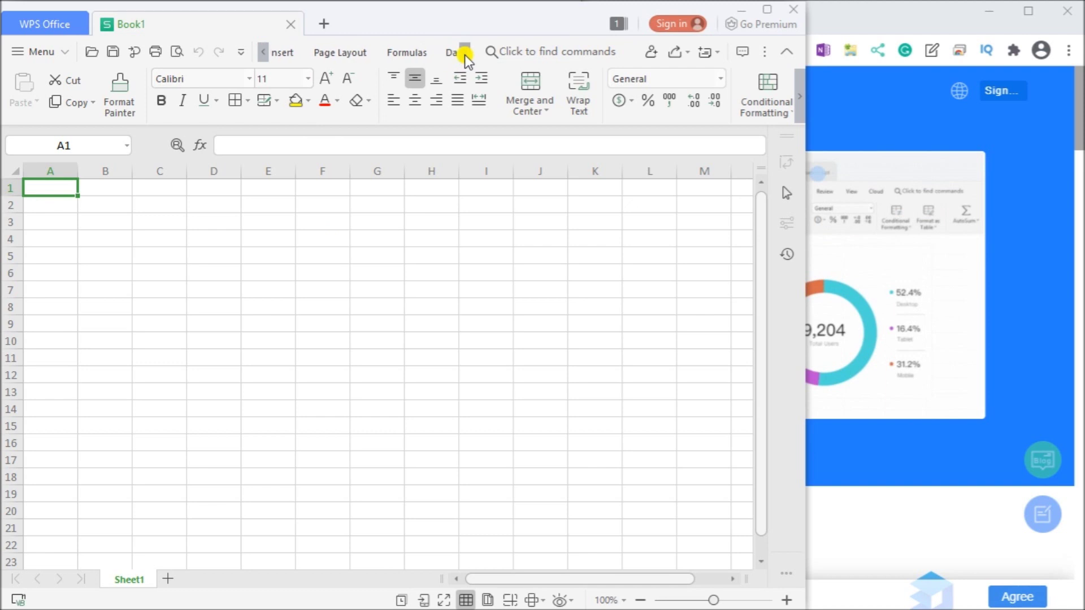
left_click(465, 53)
left_click(393, 51)
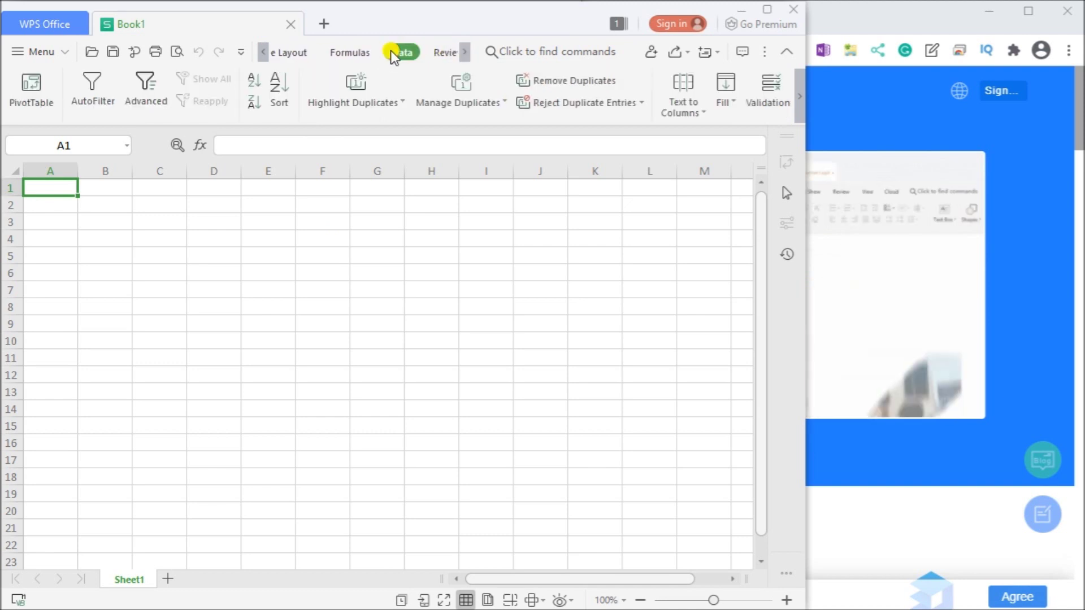
left_click(798, 104)
left_click(798, 104)
left_click(798, 103)
left_click(799, 103)
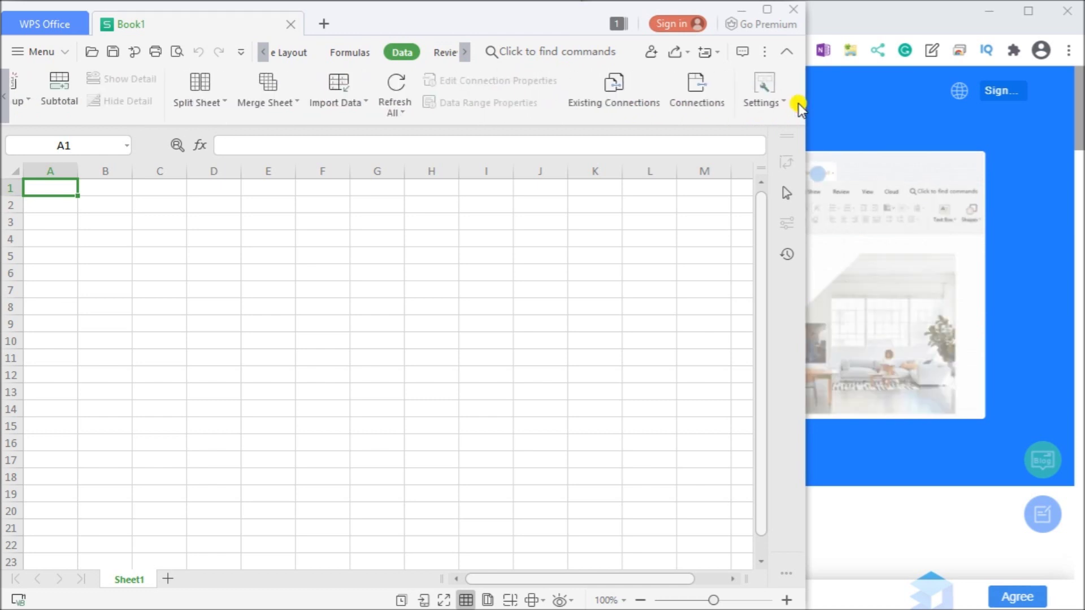
left_click(344, 85)
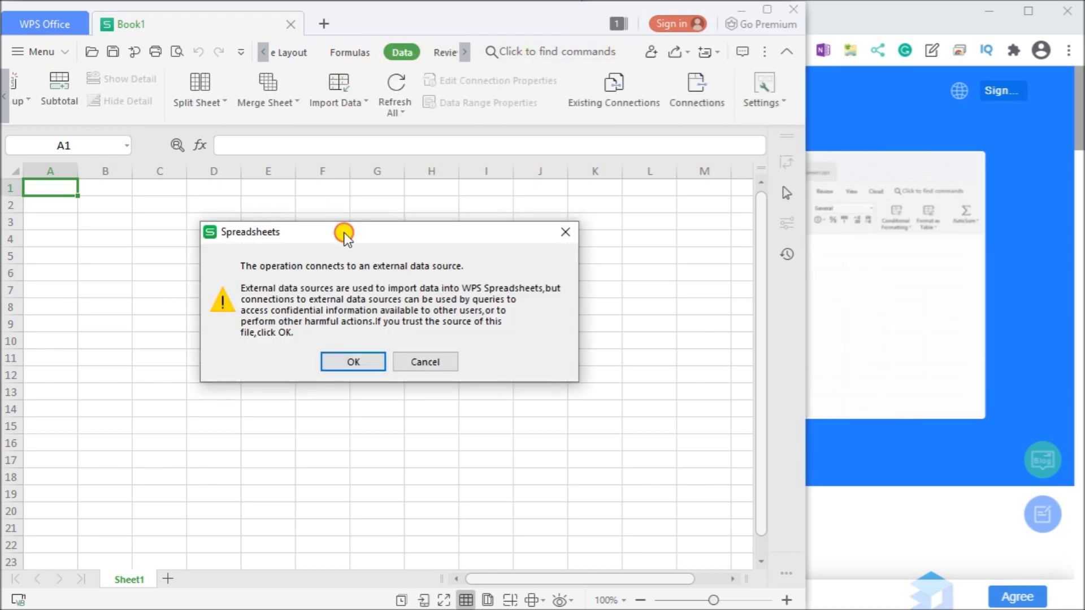
Step: Move the external-data security warning aside and accept it with OK
left_click_drag(344, 231, 250, 219)
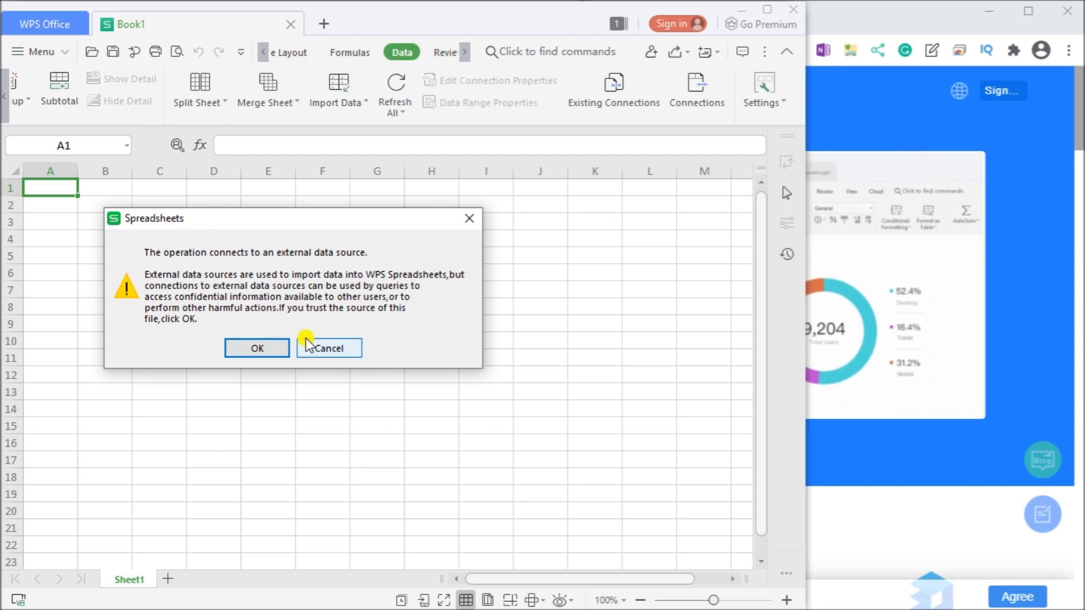
left_click(252, 349)
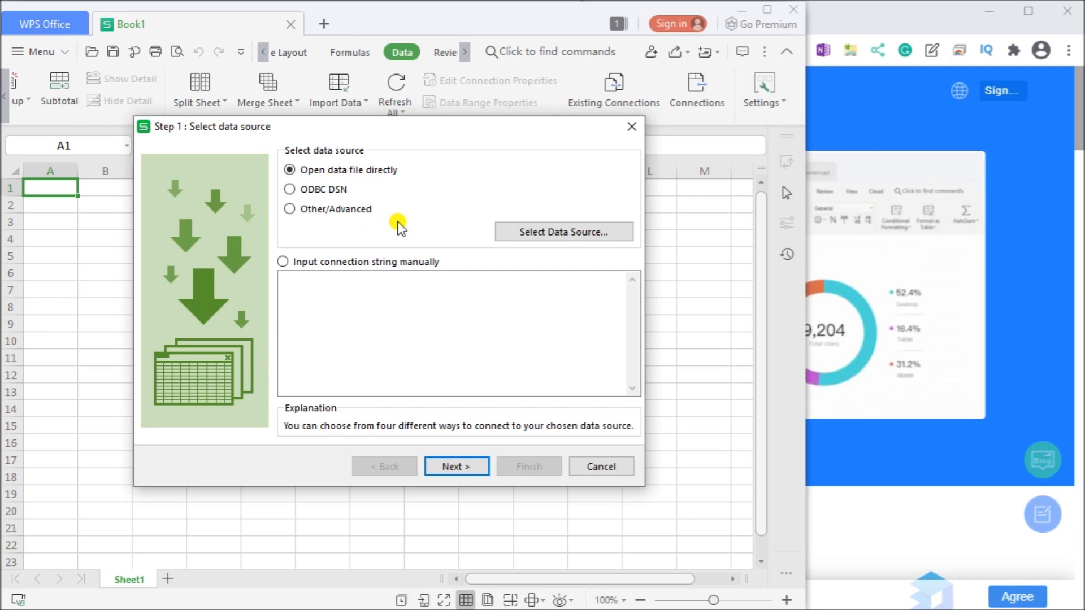
Step: Connect the import to the ACC Automation ODBC data source and select all five Solo table fields
left_click(307, 191)
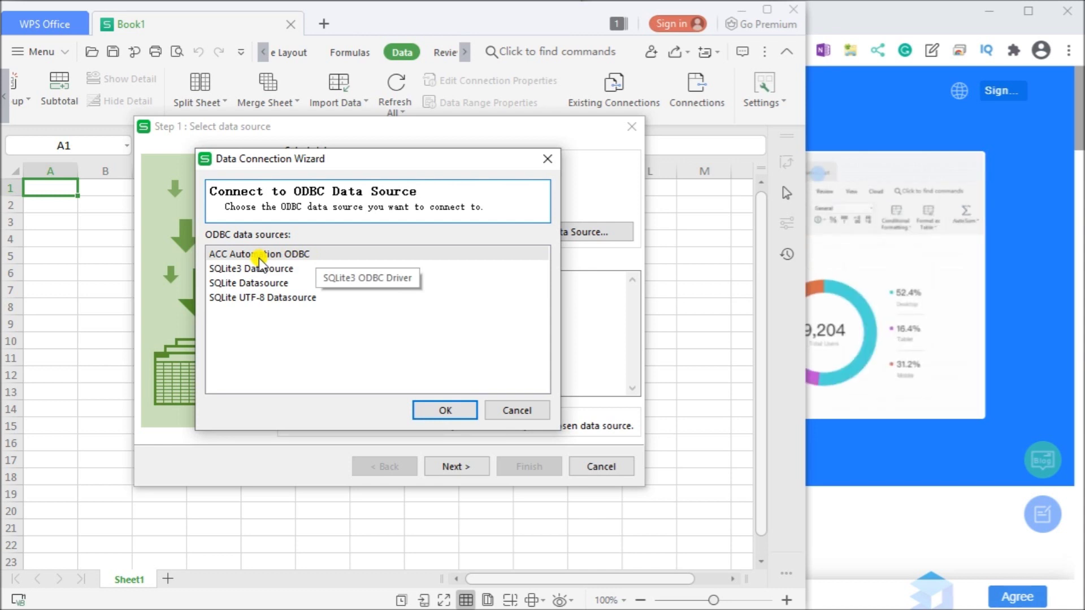
left_click(452, 411)
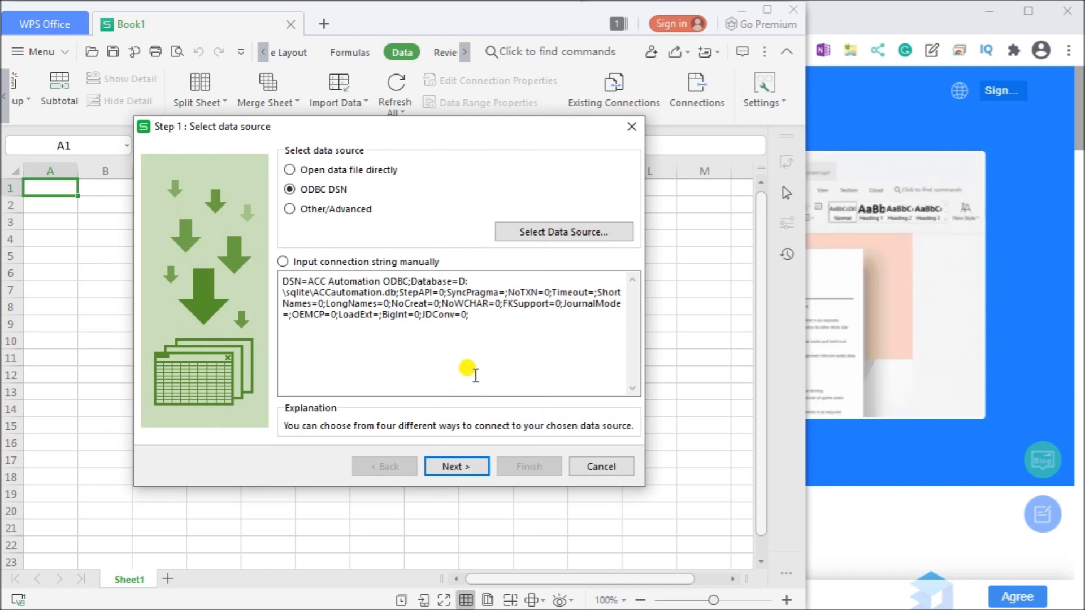
left_click(465, 465)
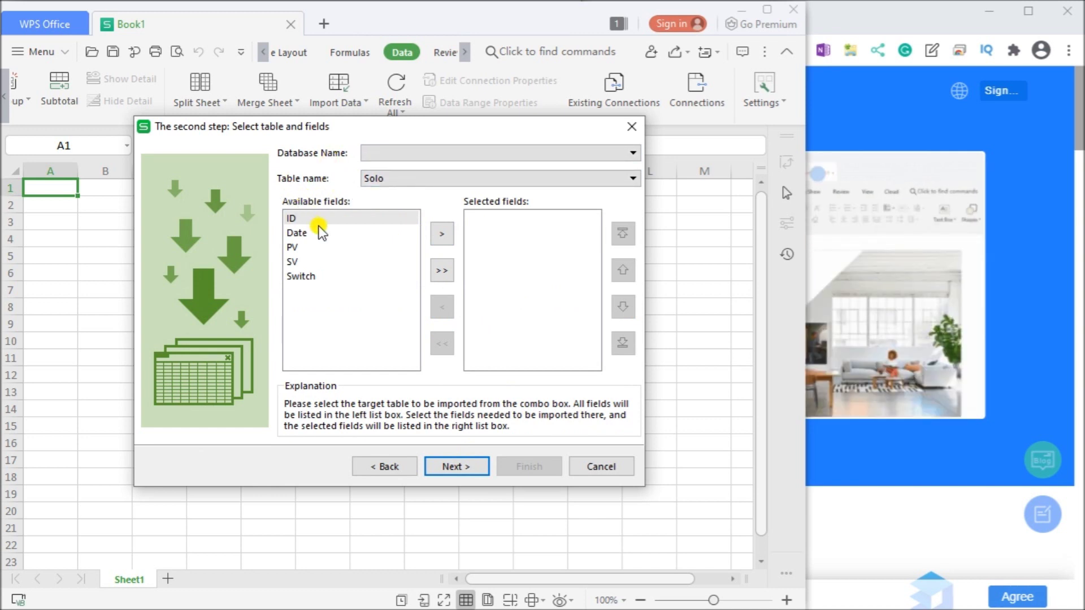
left_click(450, 268)
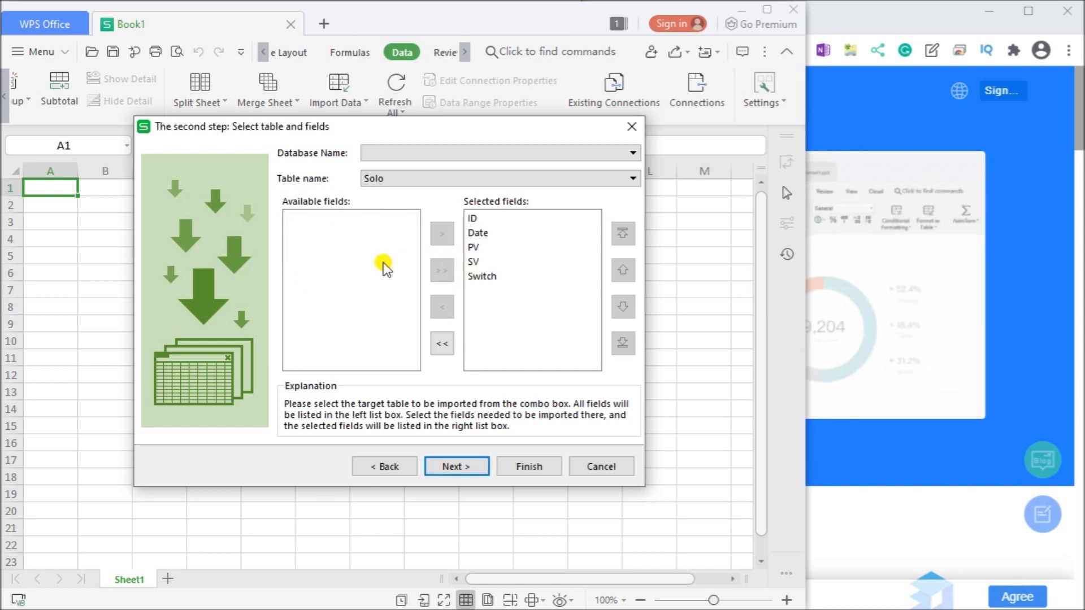
left_click(453, 466)
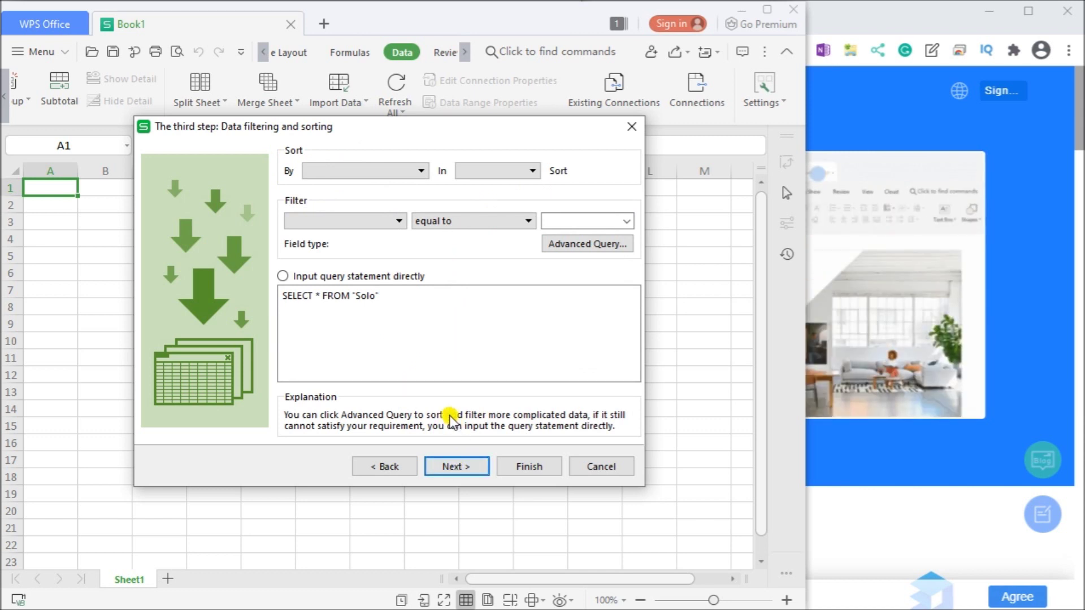
Step: Sort the Solo records by ID in descending order
left_click(422, 171)
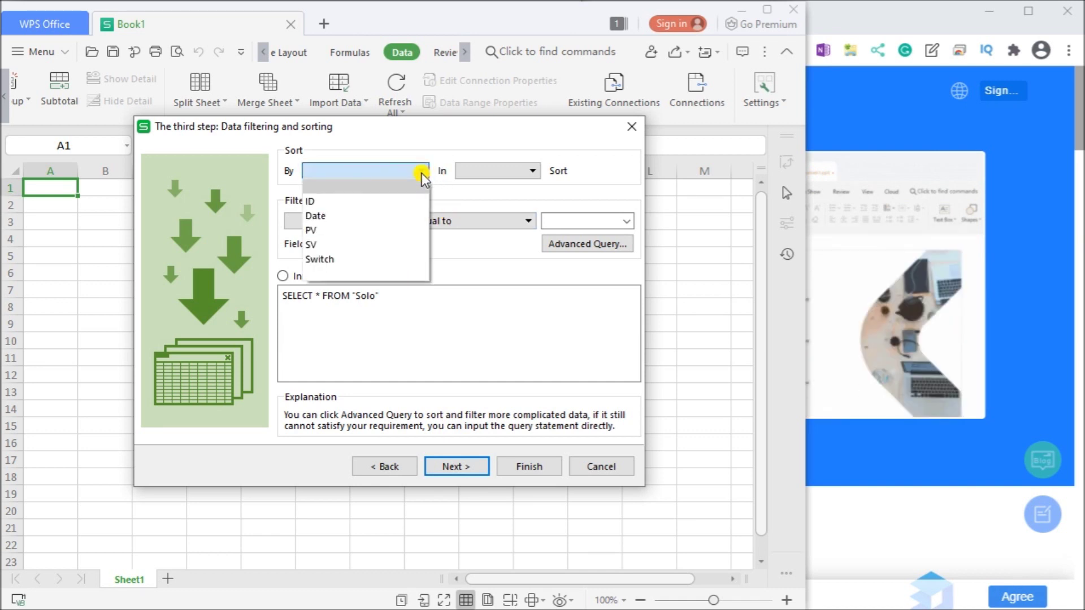
left_click(407, 201)
left_click(502, 171)
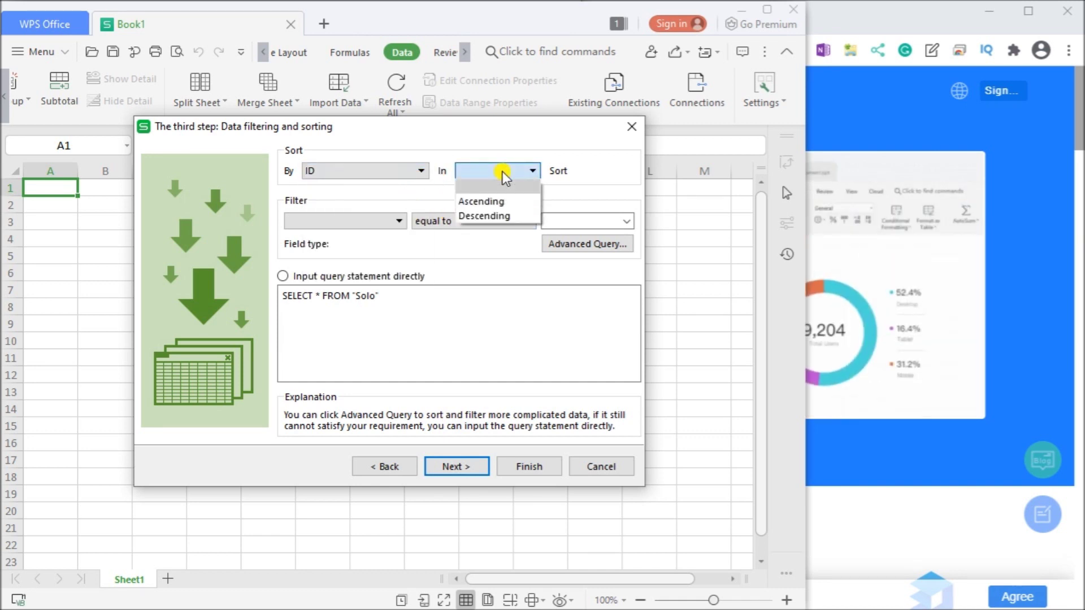
left_click(502, 214)
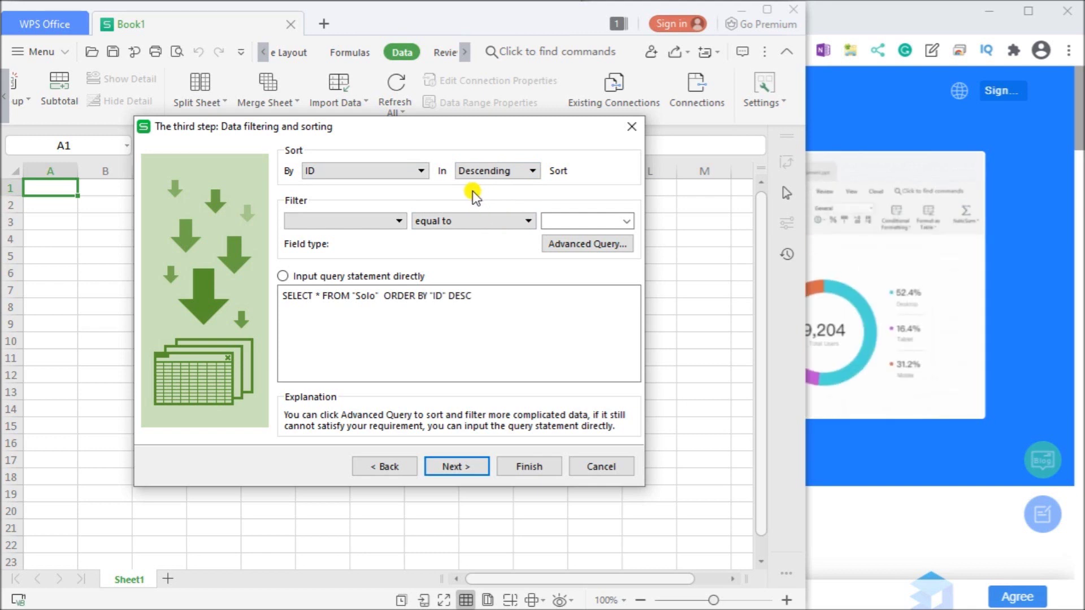
Step: Edit the query statement directly to append LIMIT 20, then preview the results
left_click(284, 276)
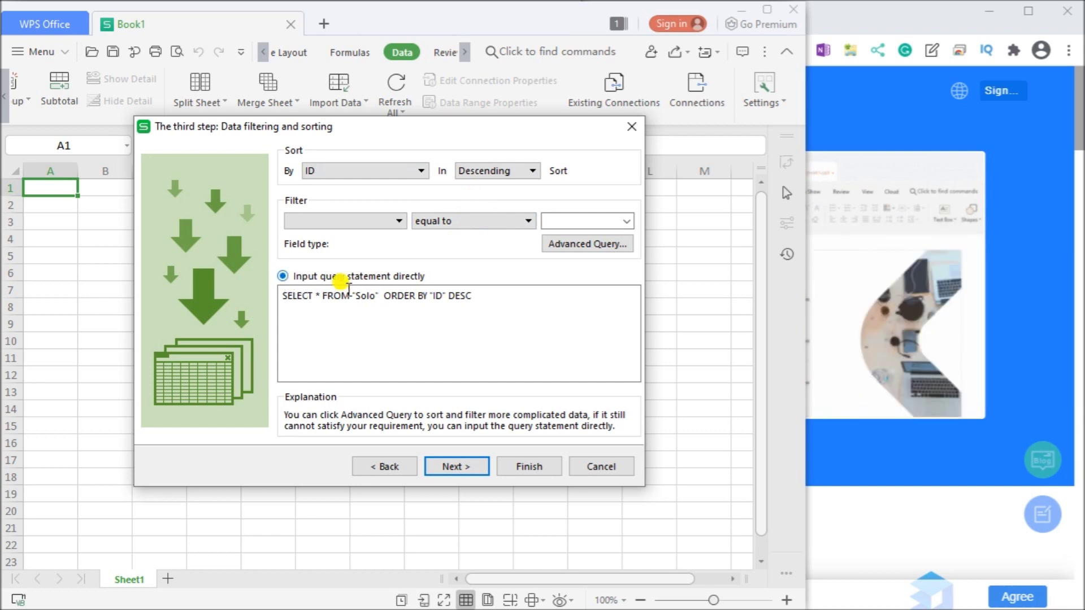
left_click(489, 296)
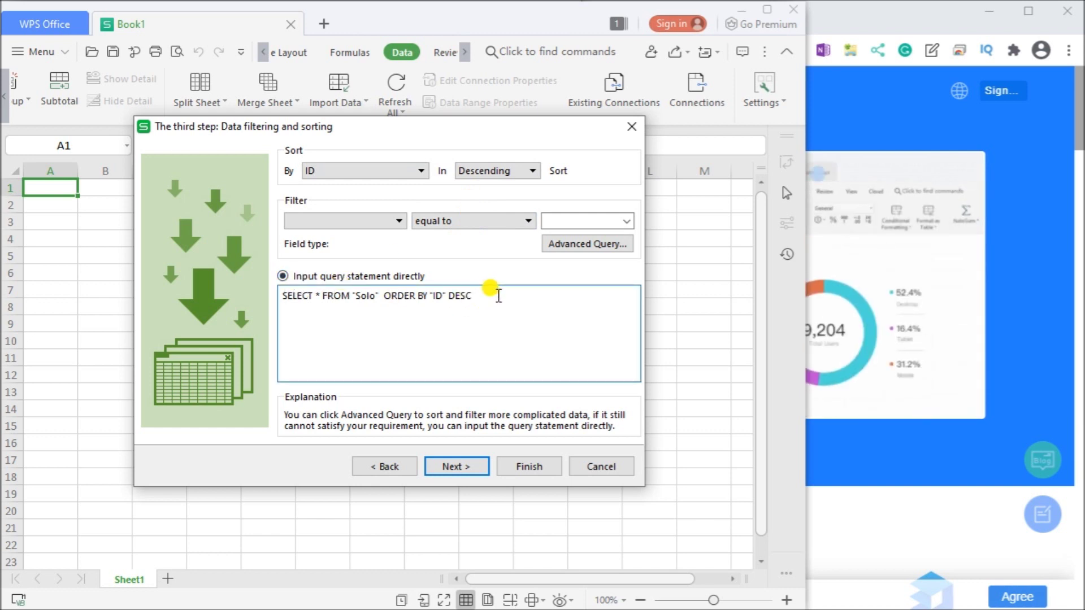
type("LIMIT")
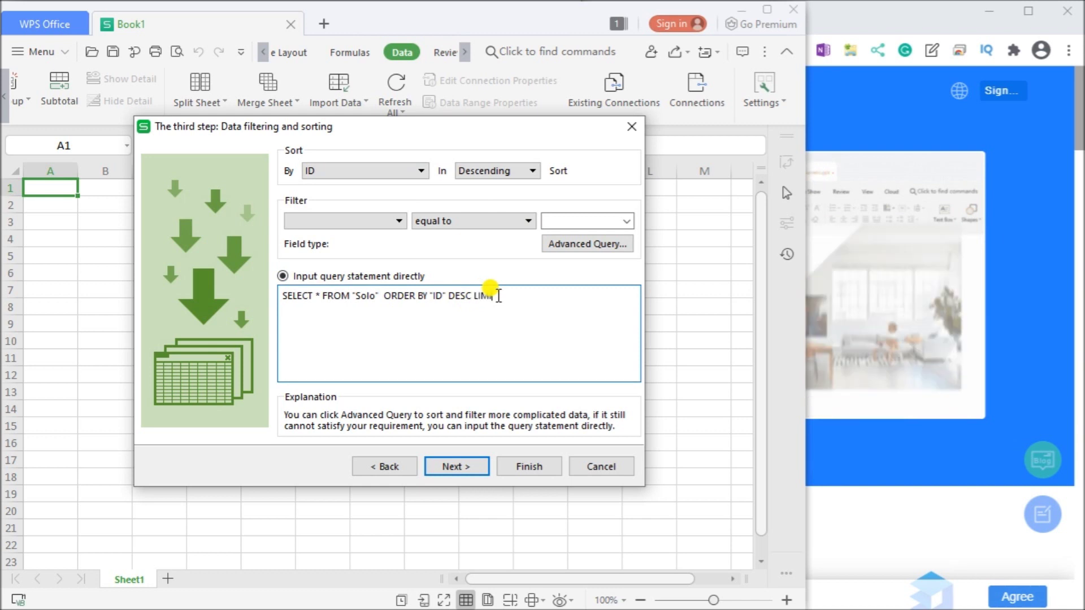
type(" 20")
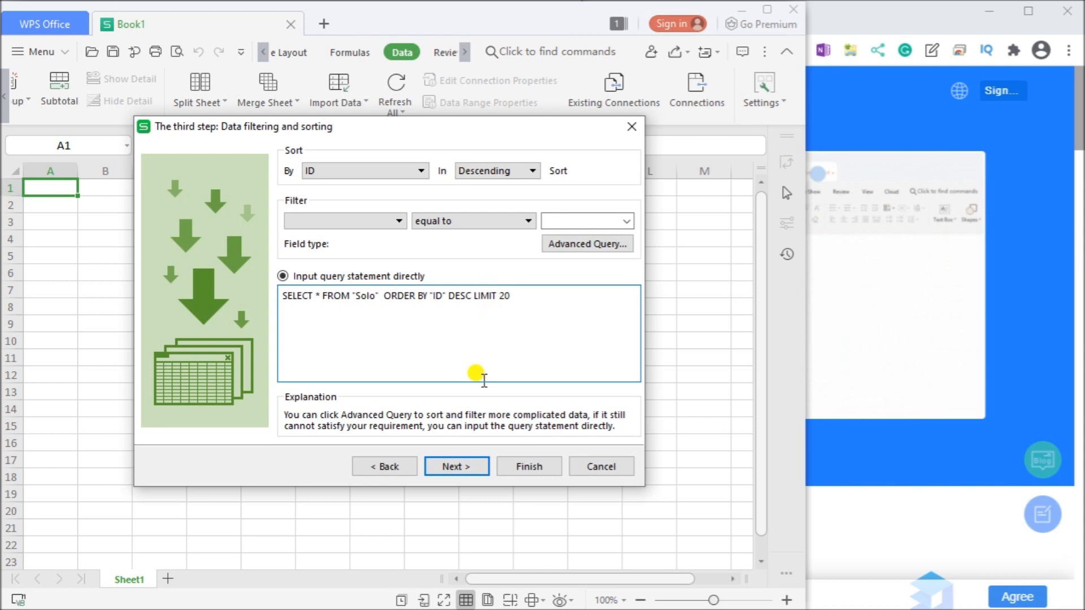
left_click(466, 466)
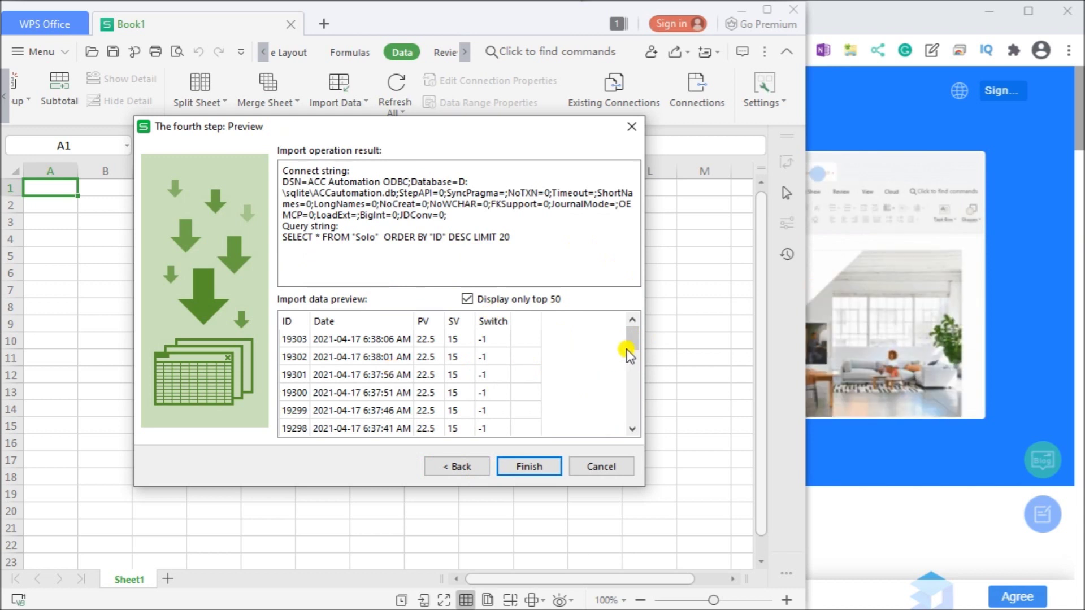
Step: Finish the ODBC import, placing the 20 newest Solo records starting at cell A1
left_click_drag(636, 341, 613, 311)
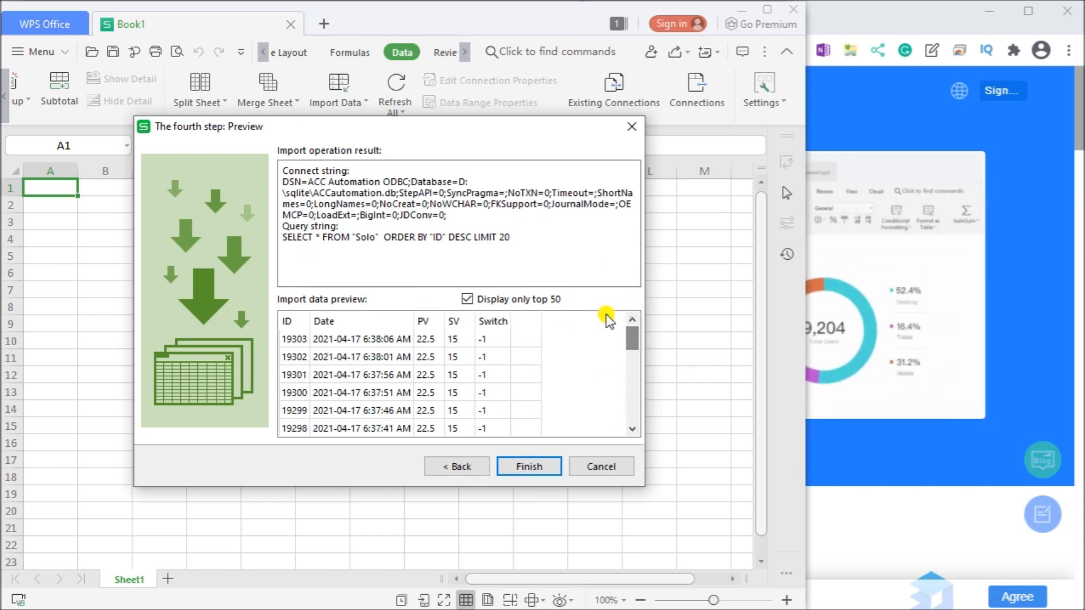
left_click(533, 466)
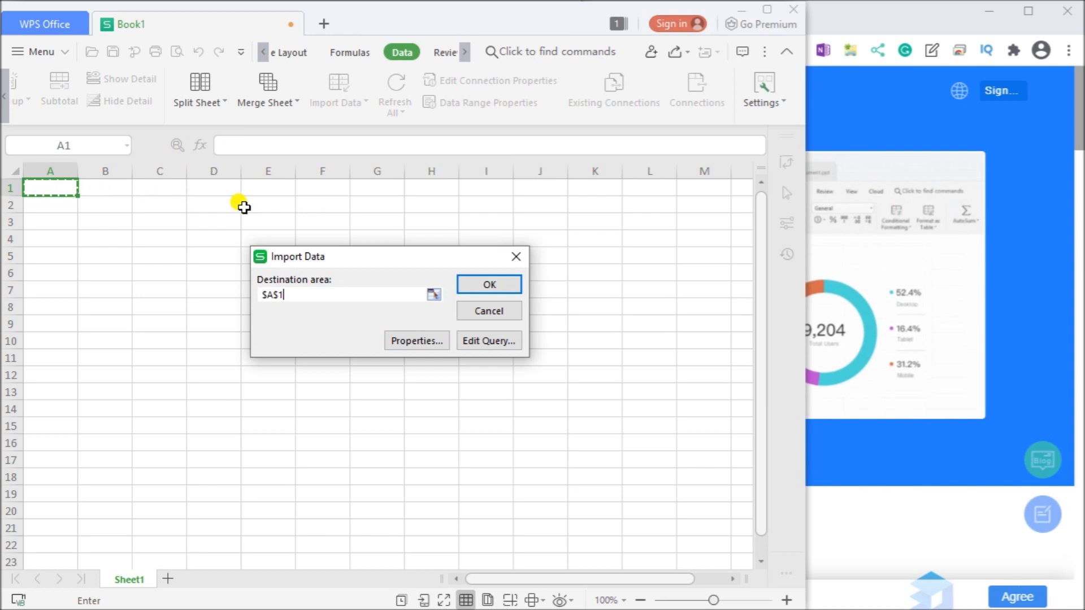
left_click(490, 286)
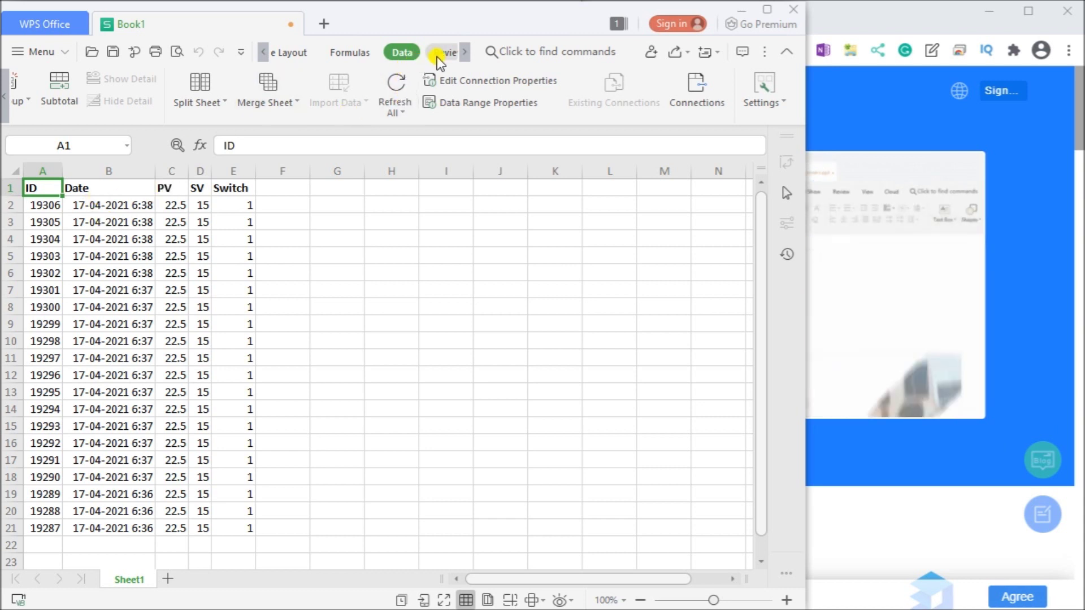
Step: Insert a basic line chart of the imported data in A1:E21
left_click_drag(34, 187, 215, 527)
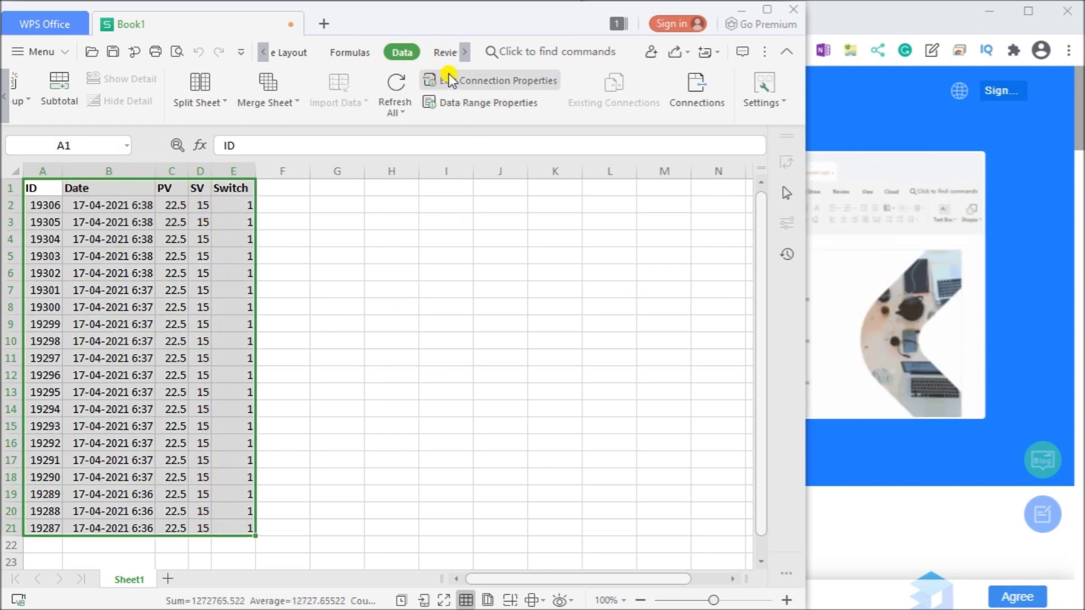
left_click(263, 52)
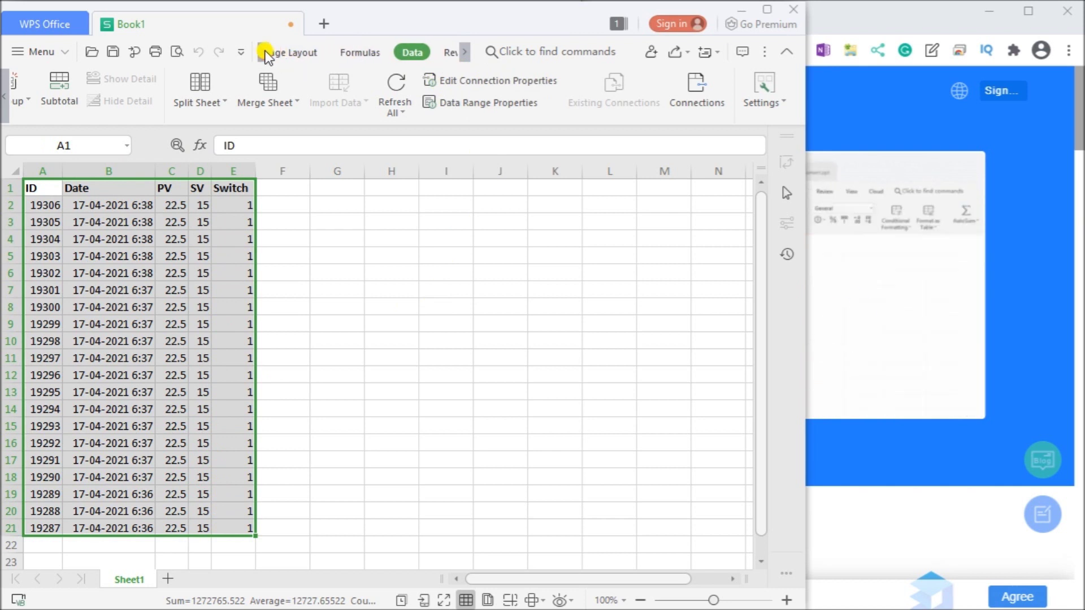
left_click(264, 52)
left_click(267, 53)
left_click(320, 52)
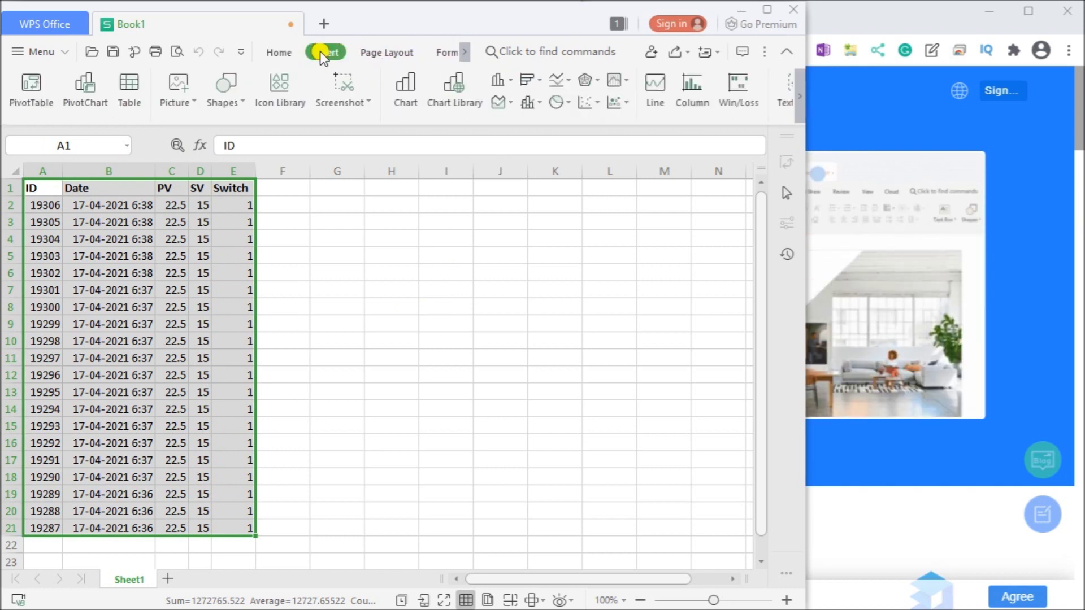
left_click(400, 85)
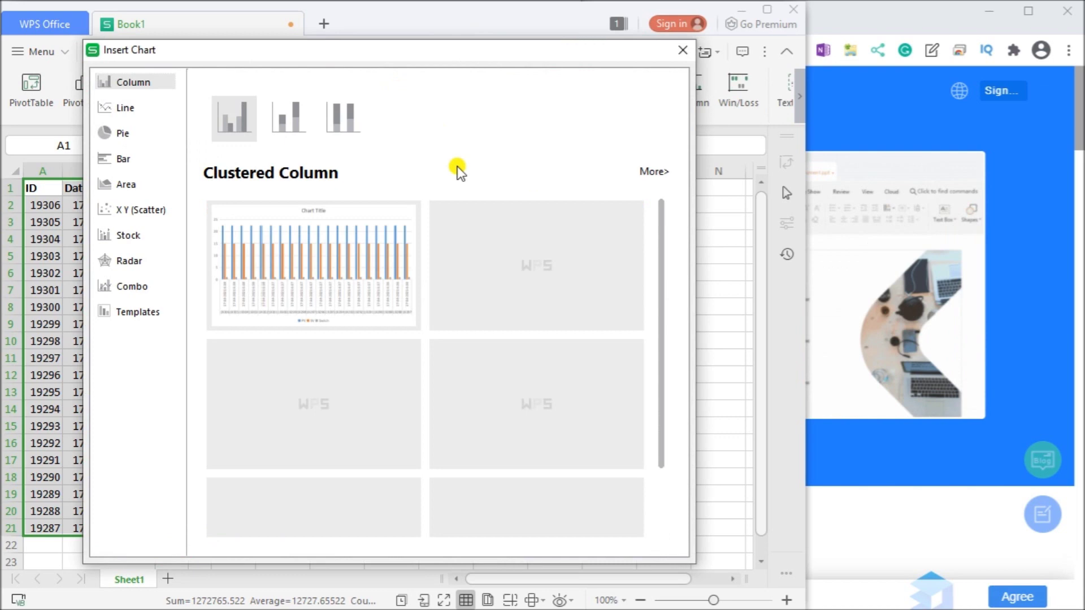
left_click(136, 107)
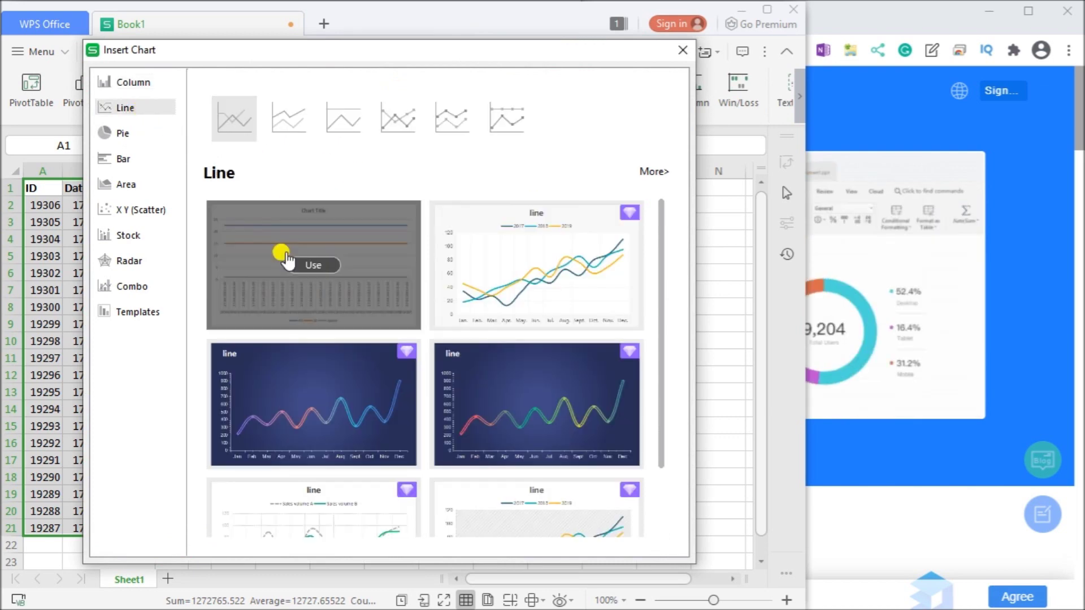
left_click(287, 244)
Step: Move the chart beside the table and stretch it down to about row 21
left_click_drag(445, 271, 519, 217)
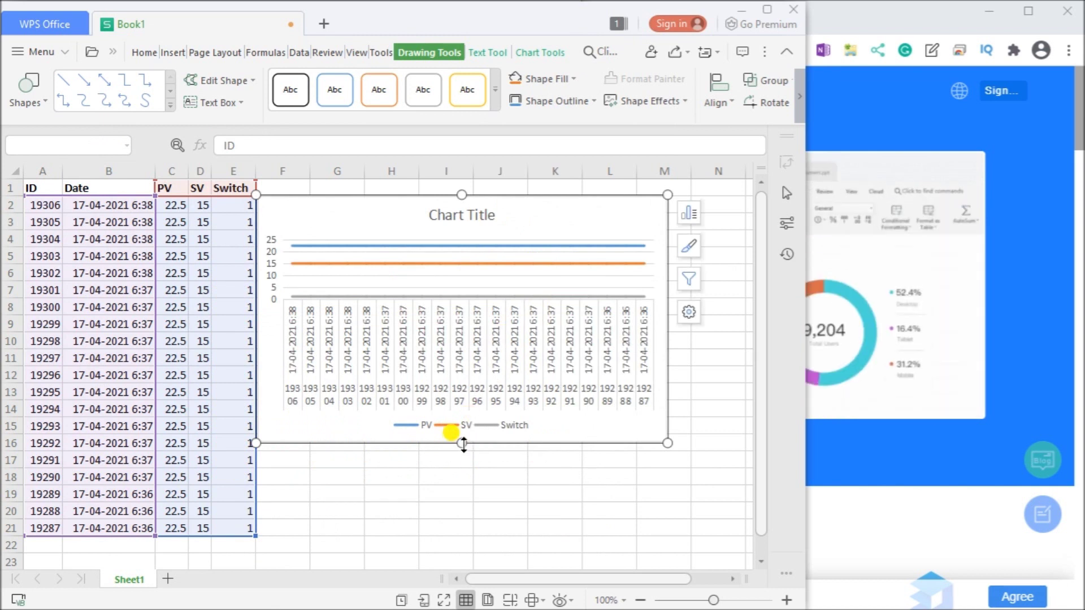
left_click_drag(462, 444, 467, 525)
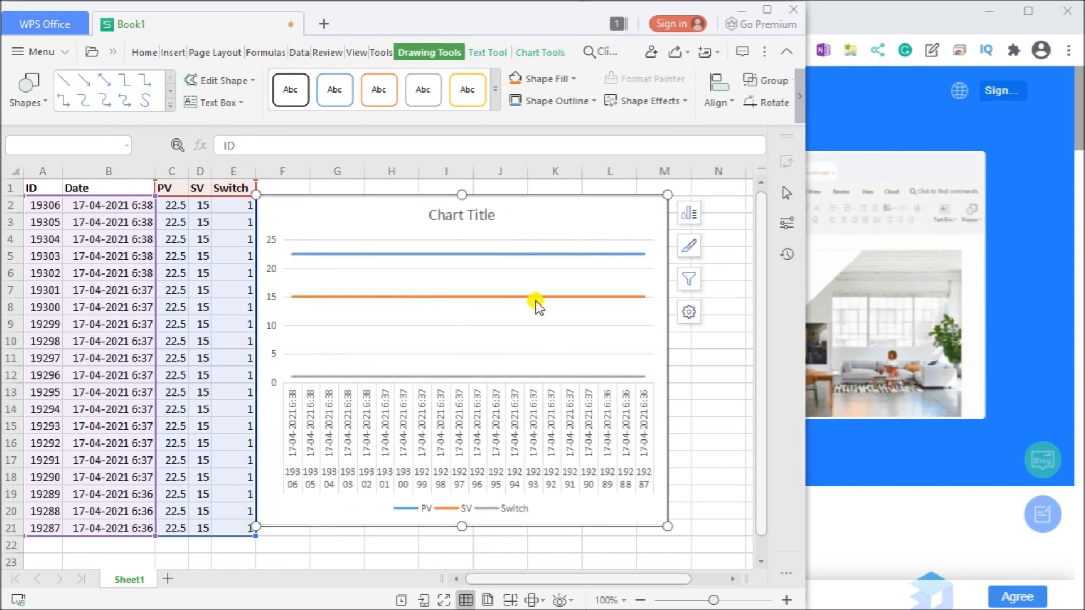
left_click(705, 410)
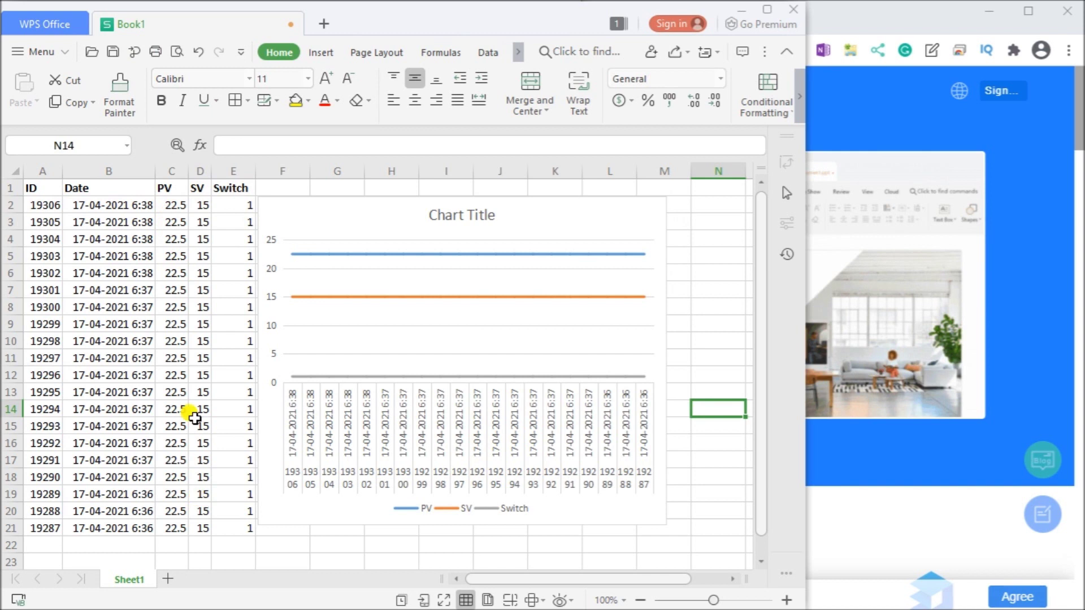
Step: Refresh All to pull records from ID 19316, then narrow the spreadsheet window slightly
left_click(489, 54)
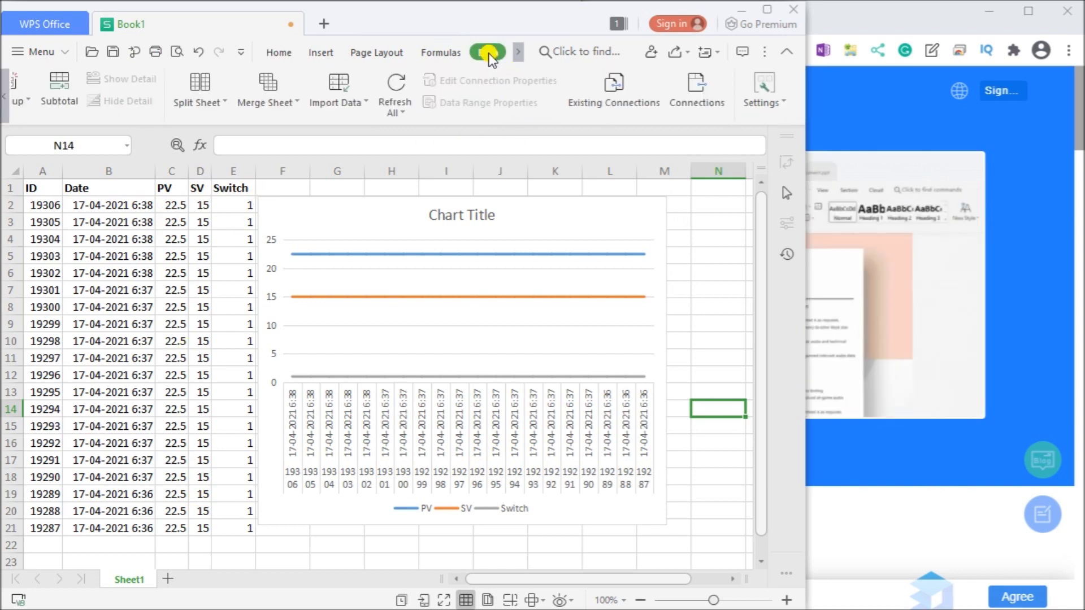
left_click(397, 83)
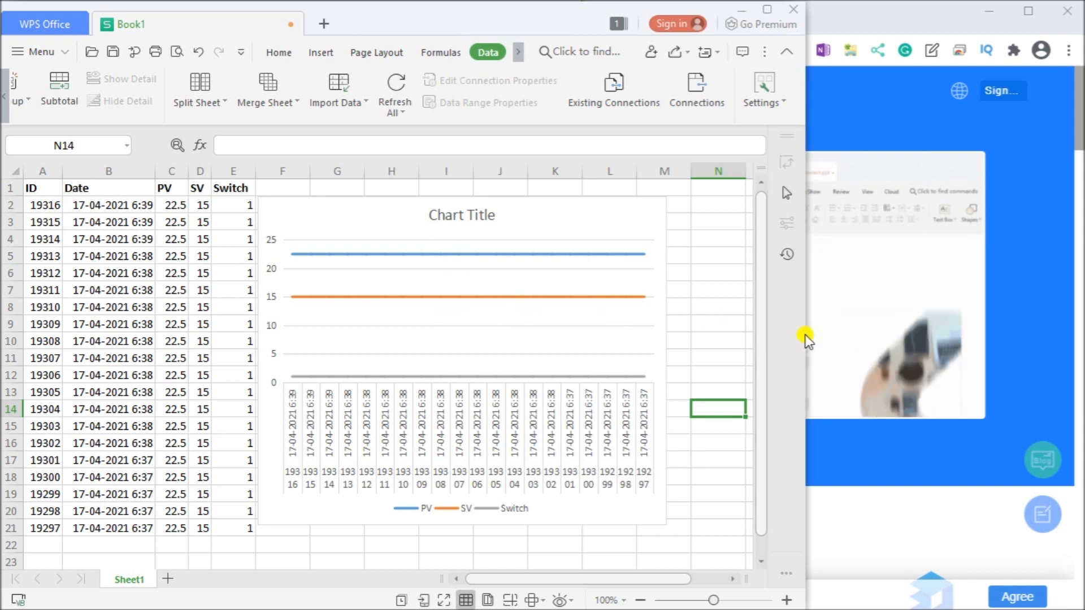
left_click_drag(804, 321, 742, 334)
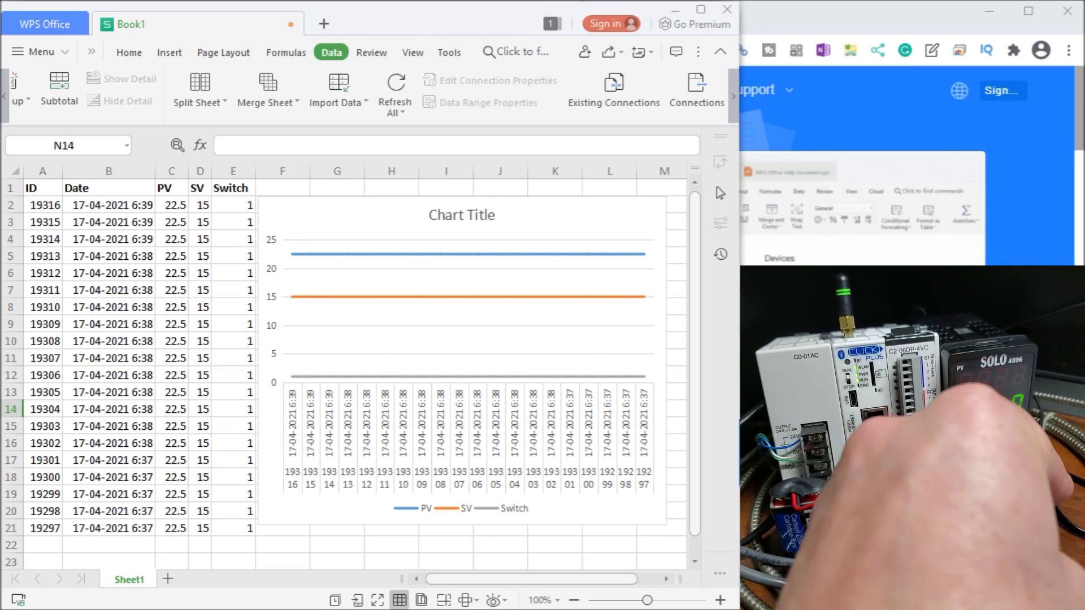
Step: Refresh the imported data twice to show records up to ID 19338, then scroll back to columns A and B
left_click(126, 575)
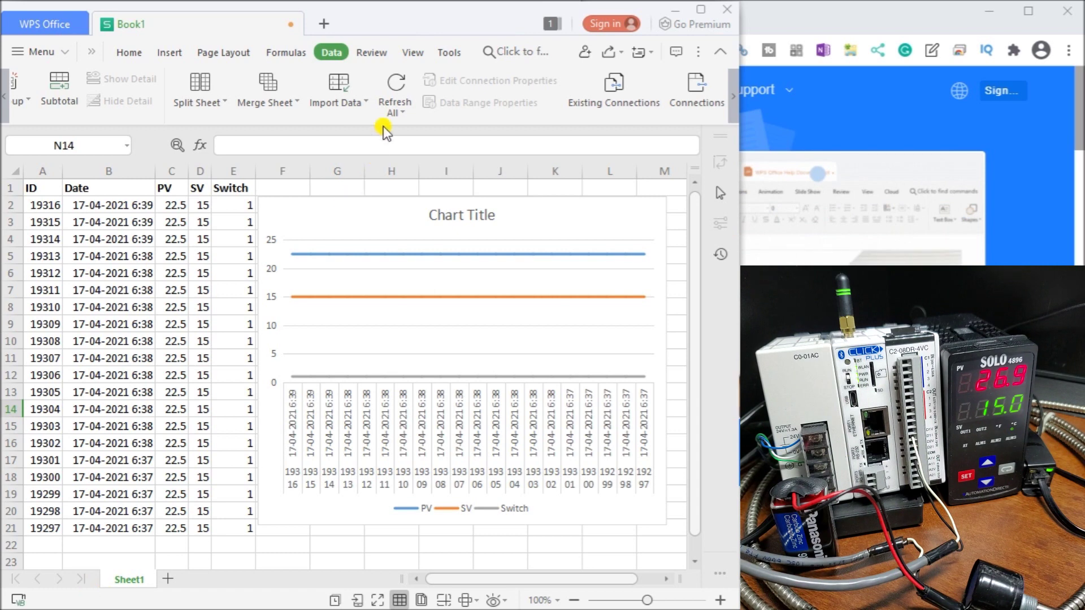
left_click(399, 86)
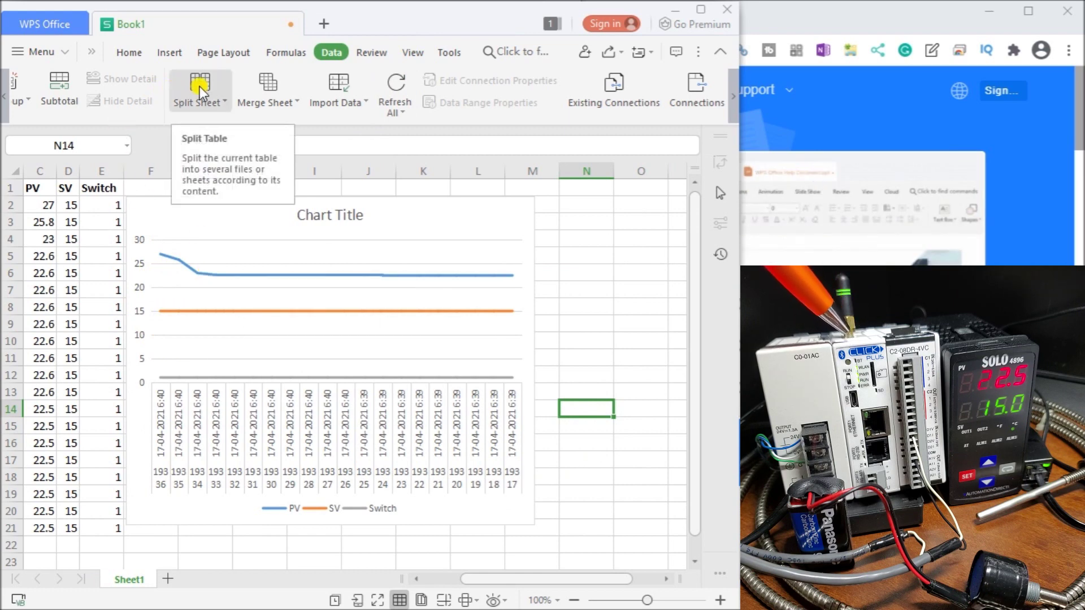
left_click(398, 80)
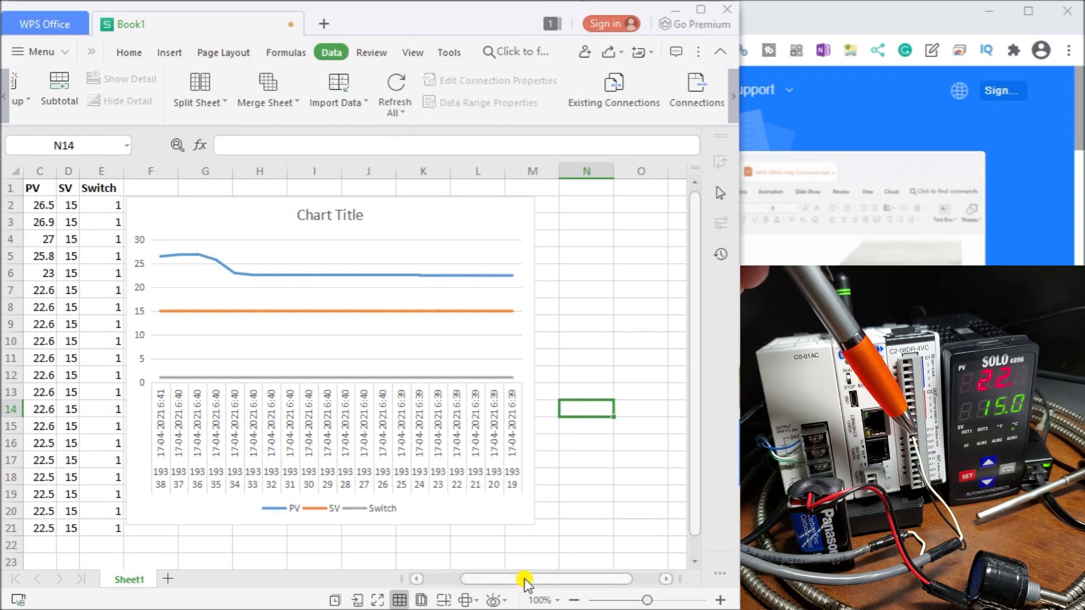
left_click_drag(523, 580, 485, 581)
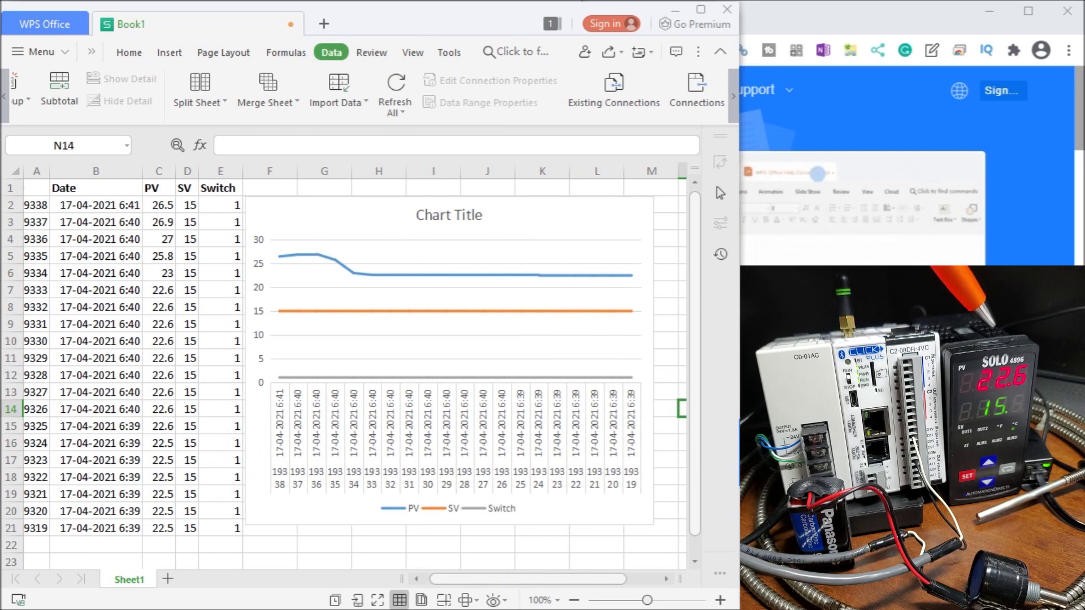
Step: On the dashboard, turn off the SV Local or Click PLC switch and raise local SV to 17.1
key("alt+Tab")
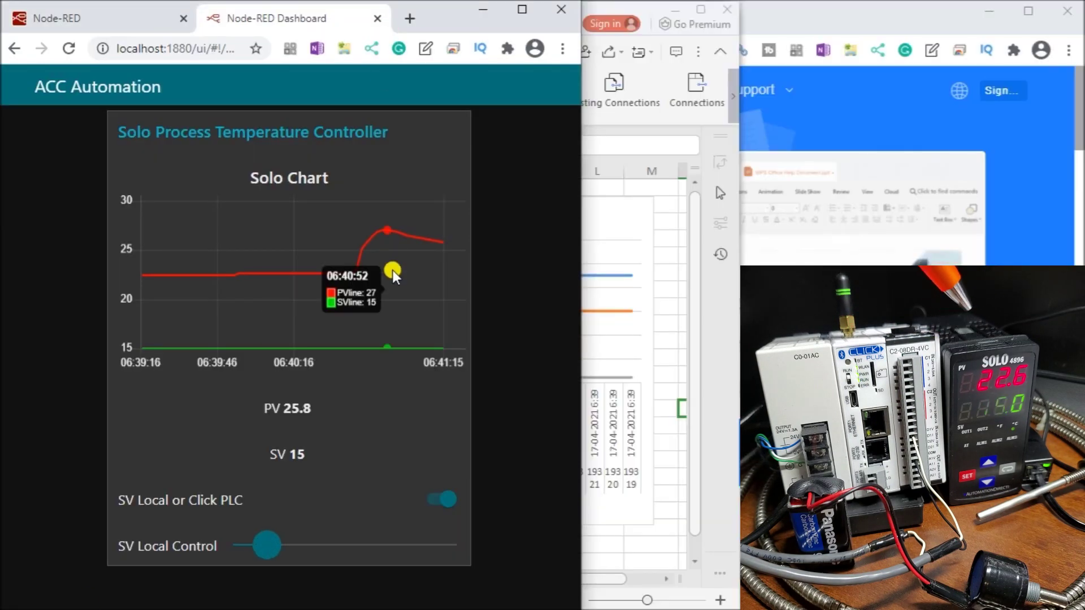
left_click(446, 500)
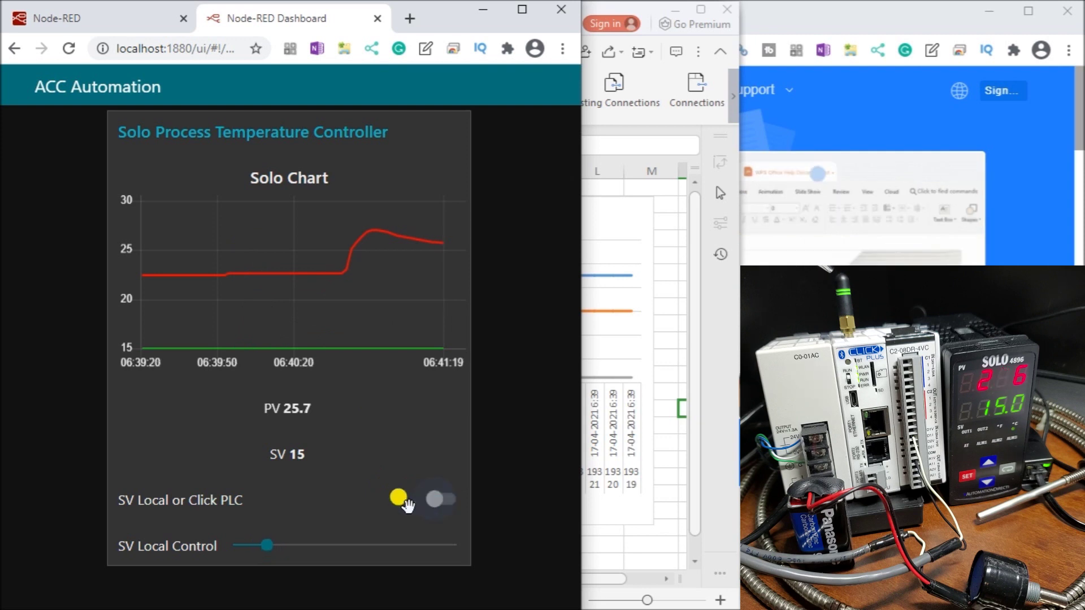
left_click_drag(269, 548, 279, 544)
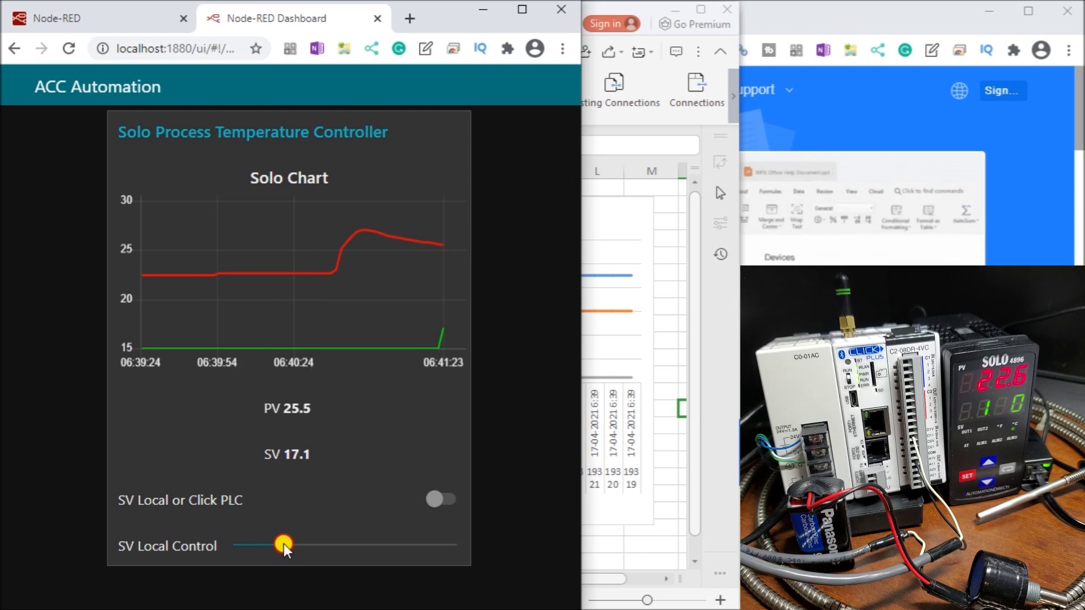
left_click_drag(284, 544, 289, 543)
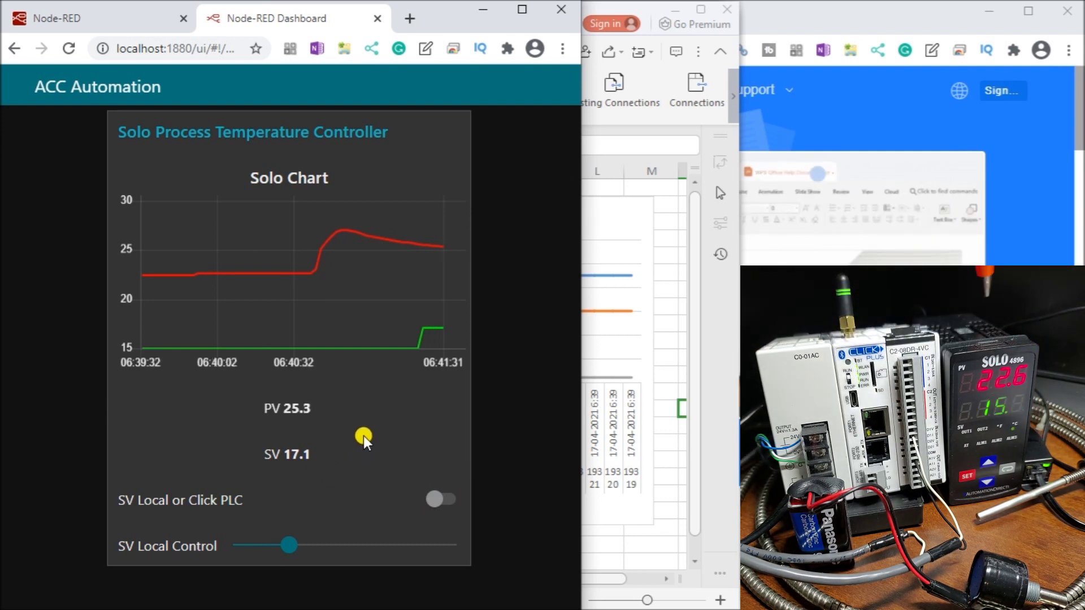
left_click_drag(293, 543, 303, 543)
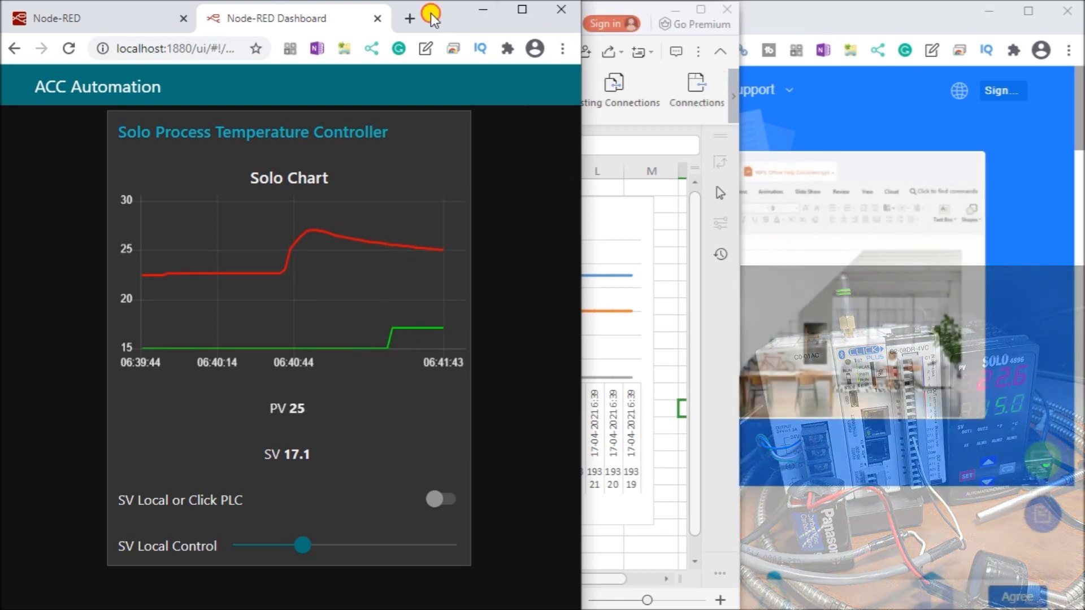
Step: Return to the spreadsheet and refresh it to records up to ID 19347, then scroll back to column A
left_click_drag(431, 13, 951, 25)
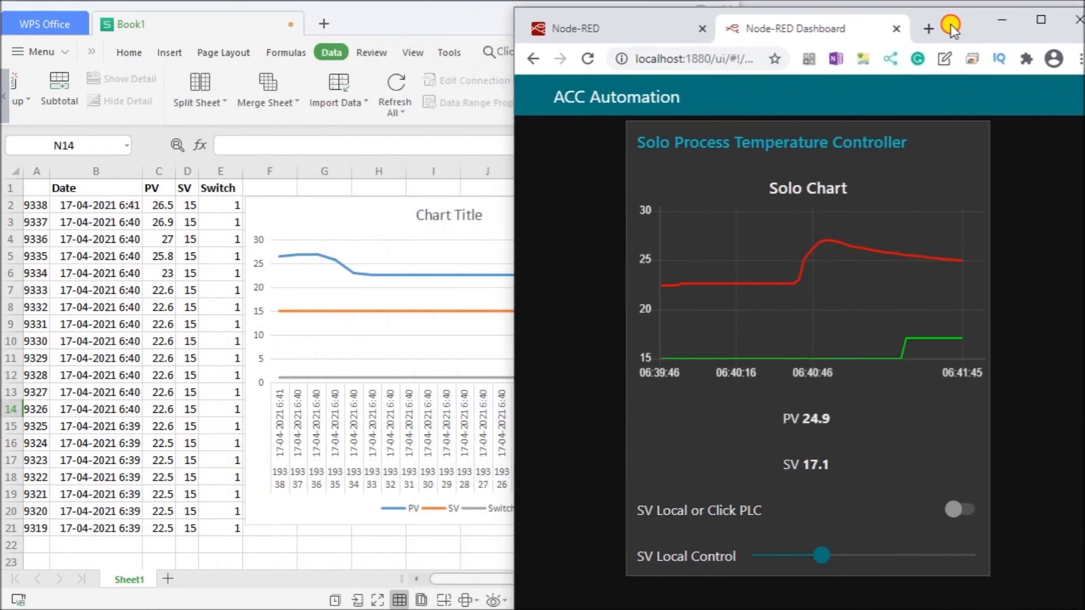
left_click(453, 23)
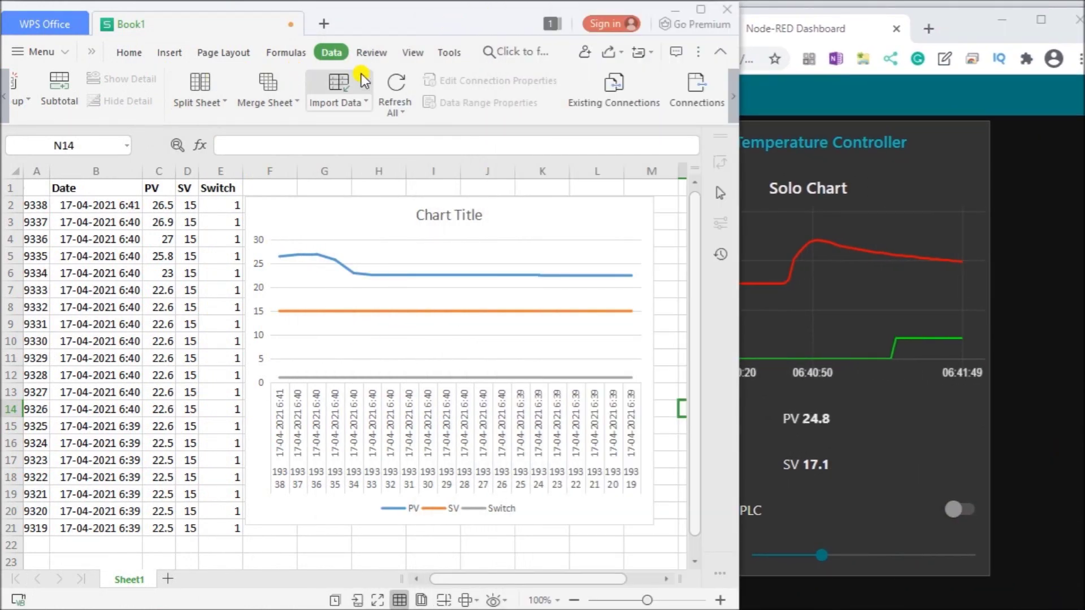
left_click(394, 83)
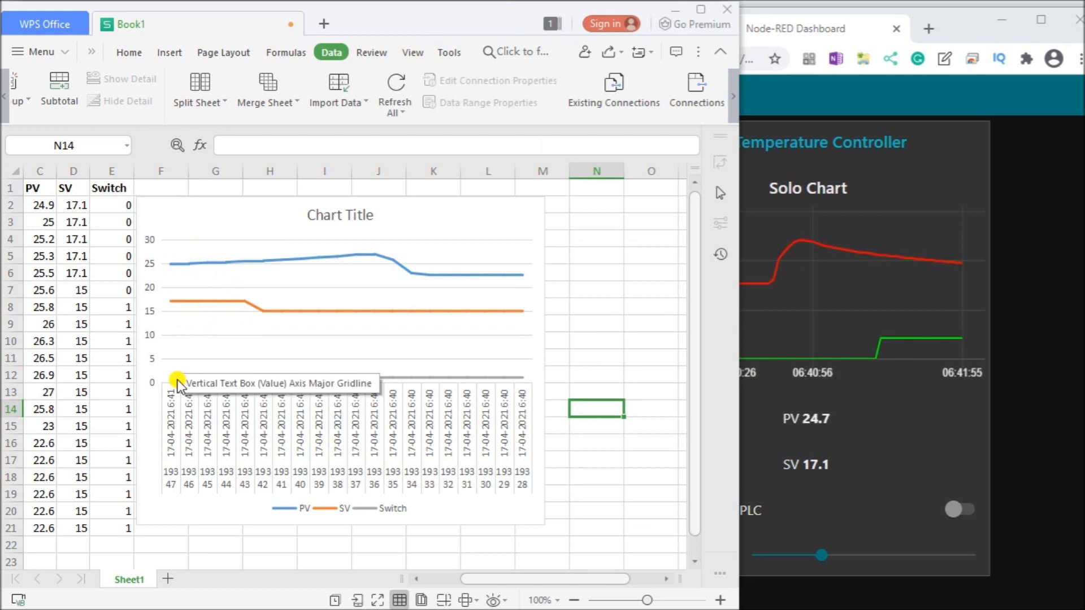
left_click_drag(467, 577, 422, 582)
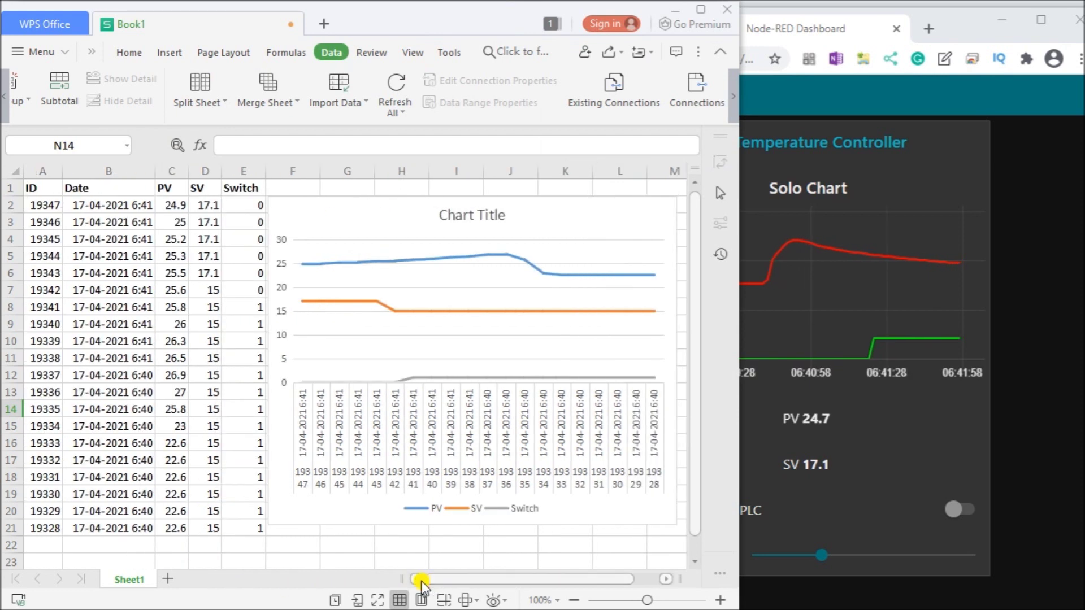